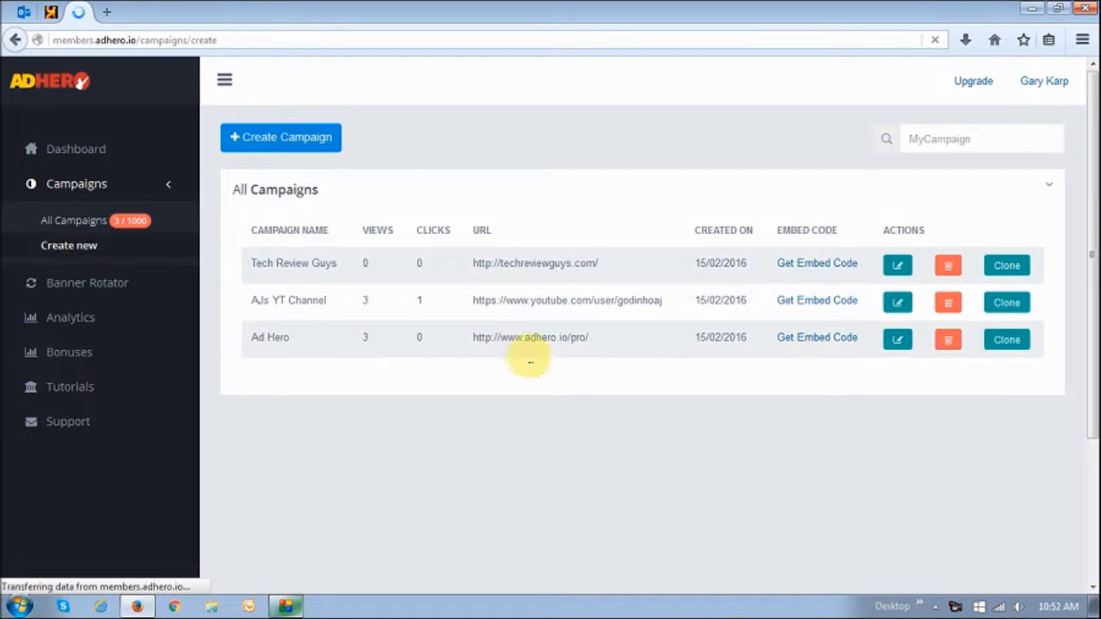
pyautogui.click(370, 236)
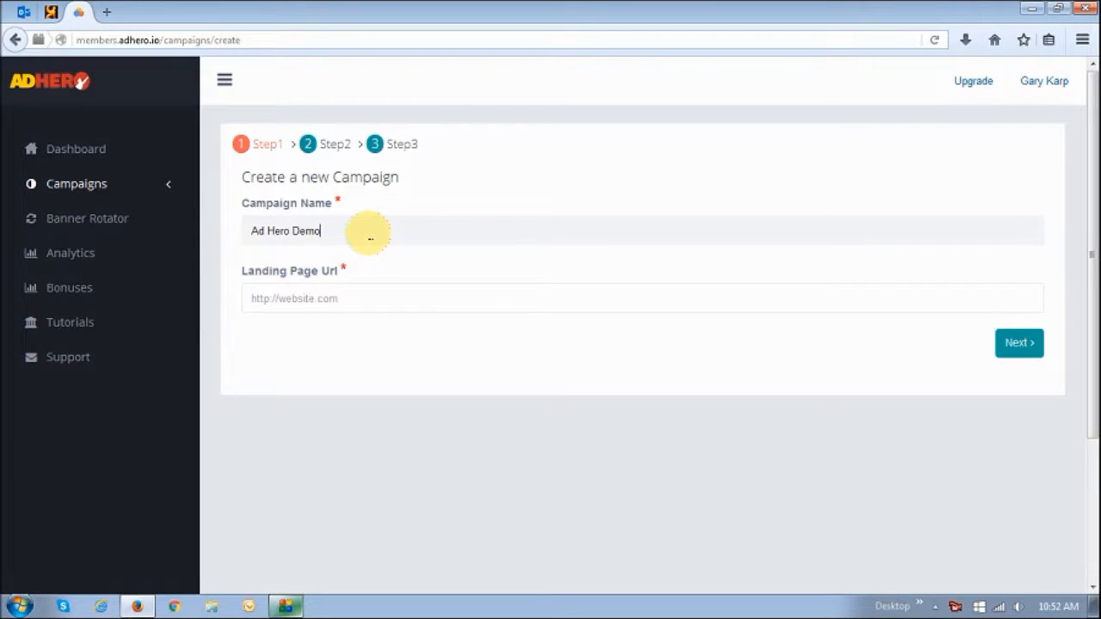
pyautogui.click(354, 302)
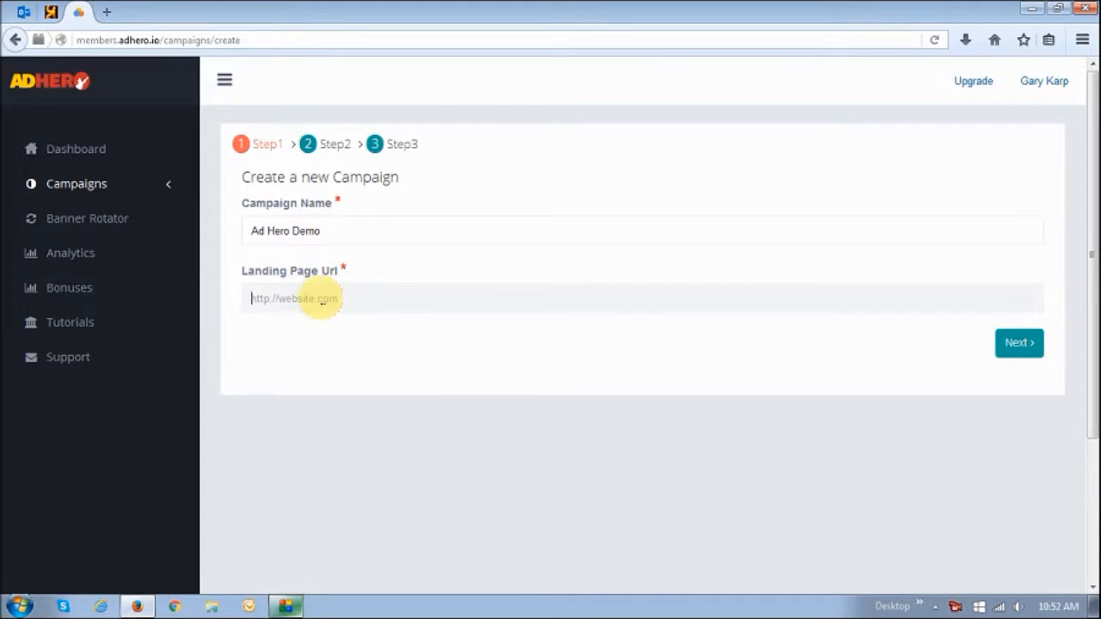
pyautogui.write('http://www.adhero.io/pro/')
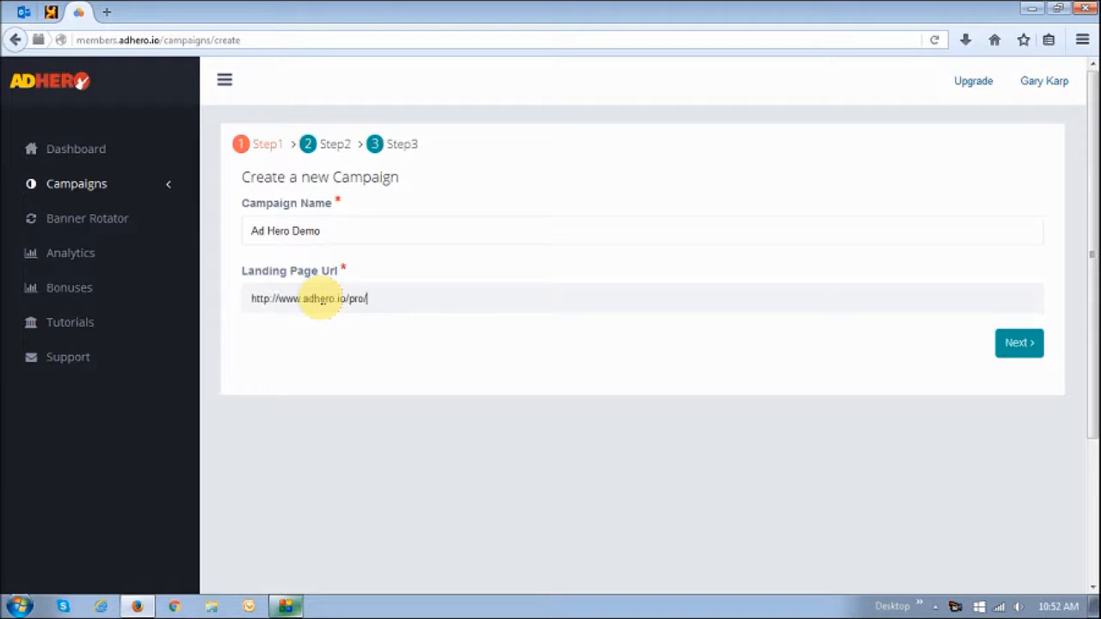
pyautogui.click(1019, 344)
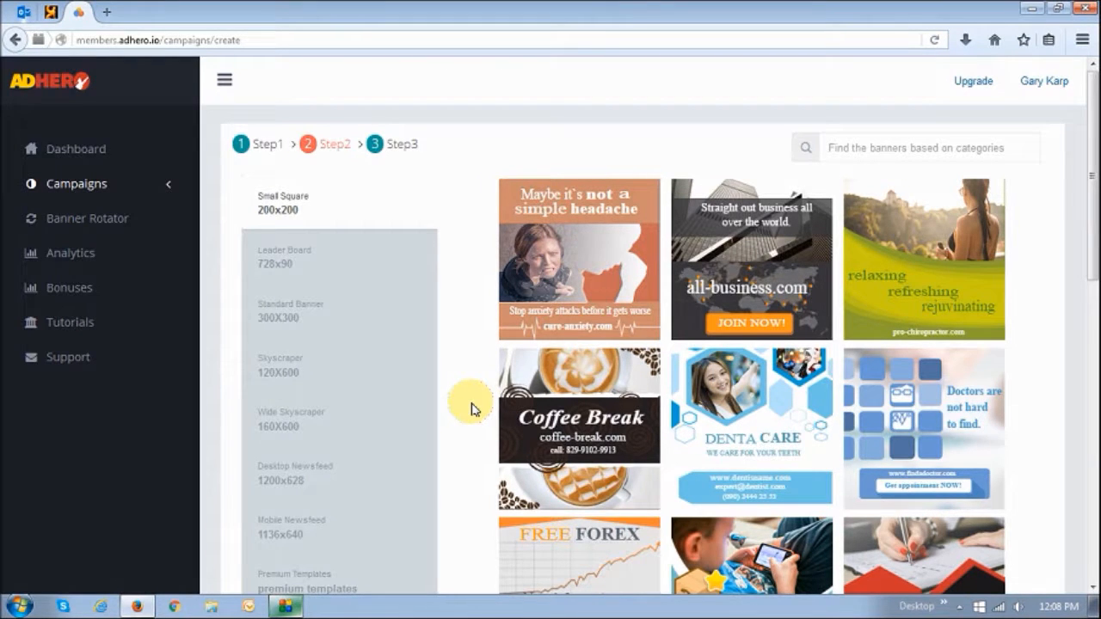
# Choose the Standard Banner 300X300 size and proceed to the editor with a blank banner instead of a template
pyautogui.click(337, 522)
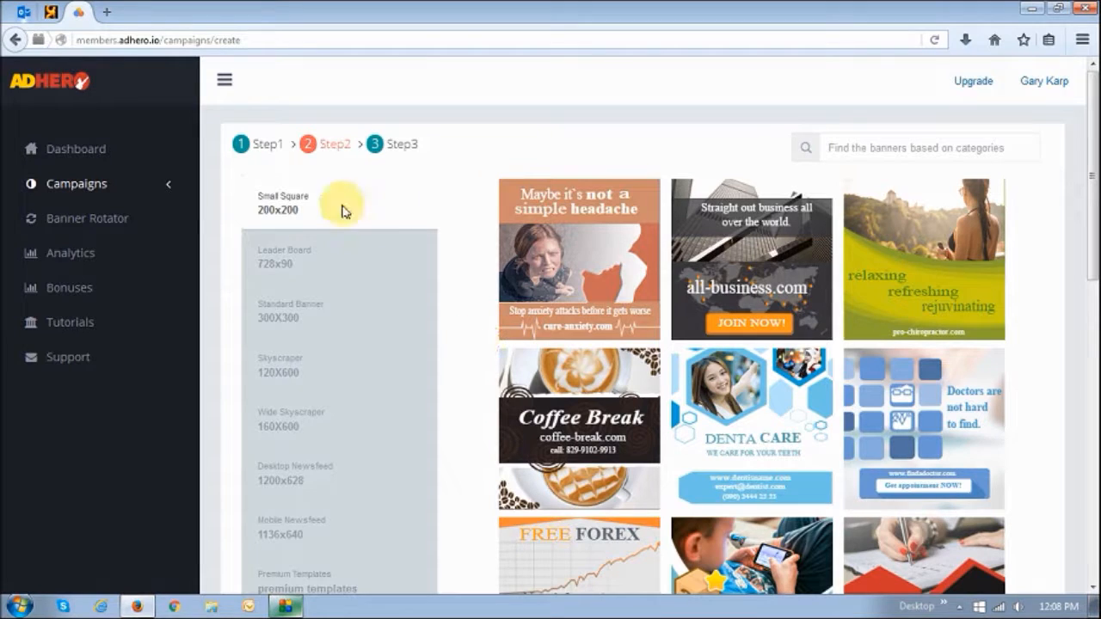
pyautogui.click(283, 328)
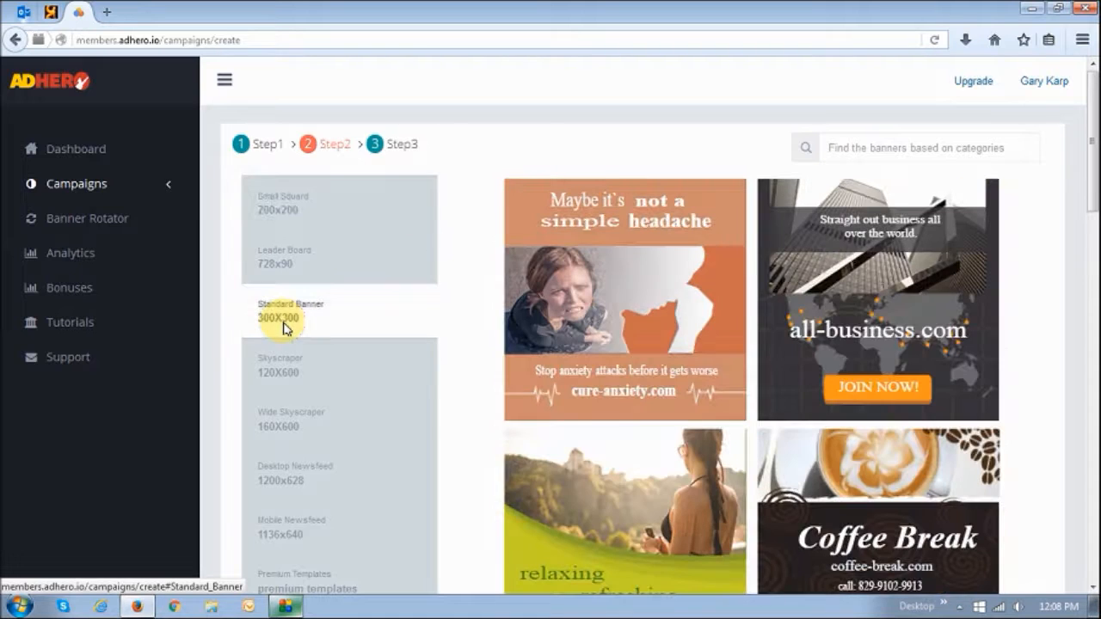
pyautogui.scroll(-2, 499, 395)
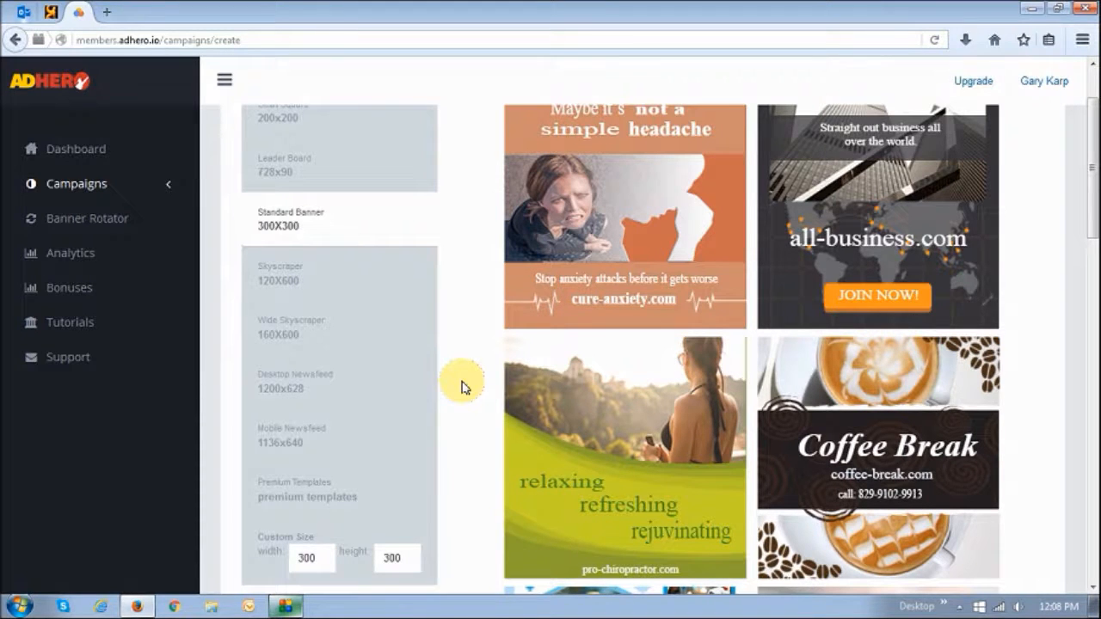
pyautogui.scroll(-20, 462, 387)
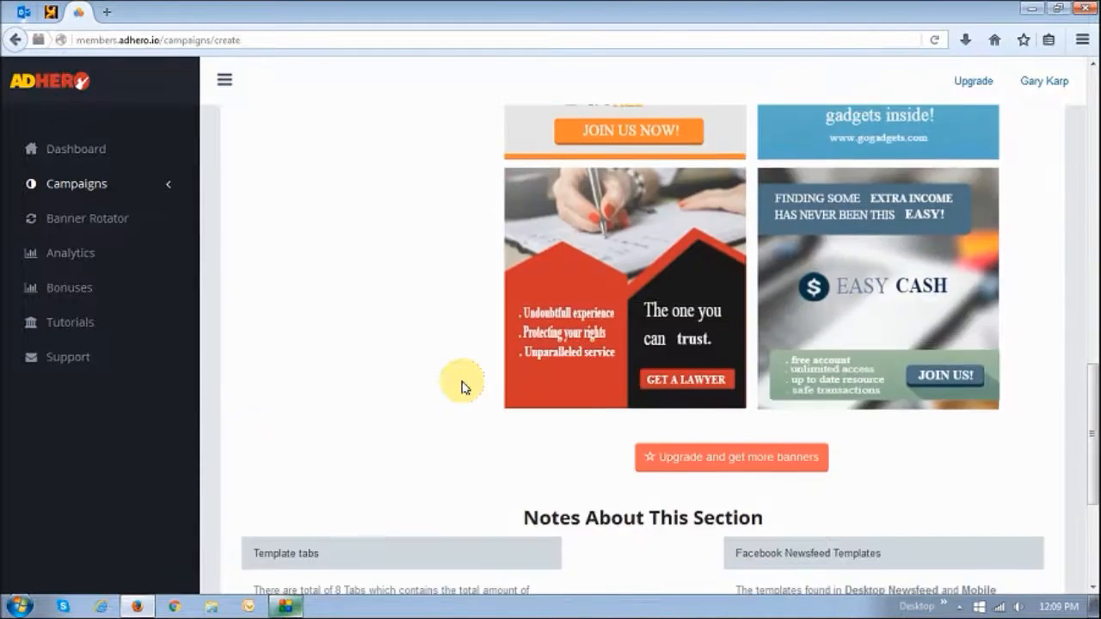
pyautogui.click(1018, 521)
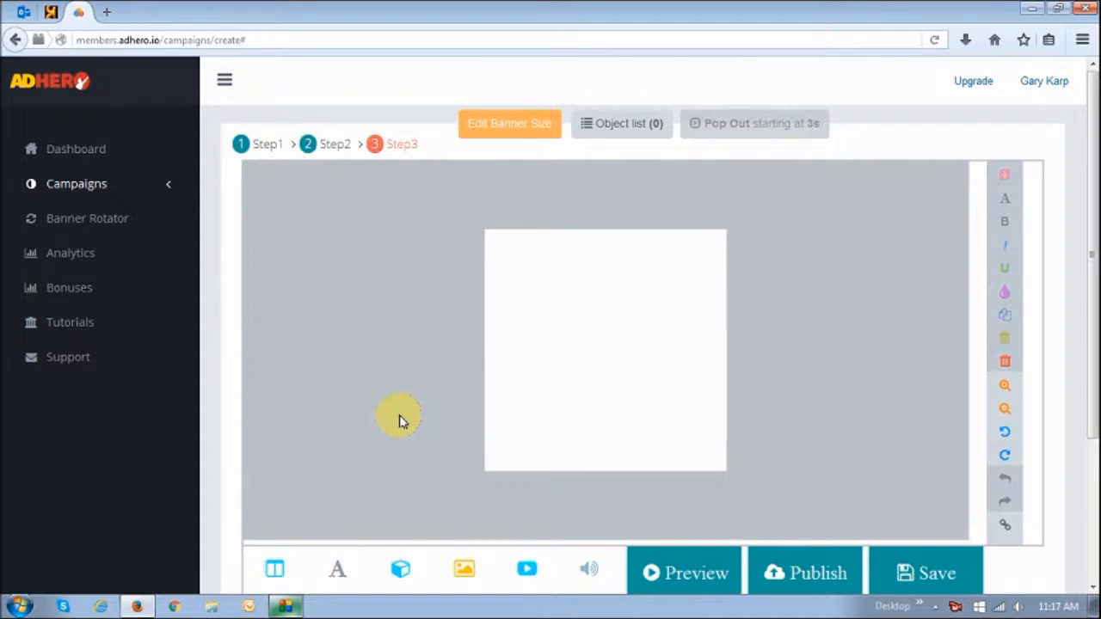
# Fill the blank banner's background with a custom black colour, #000000
pyautogui.scroll(-1, 400, 416)
pyautogui.scroll(-2, 398, 411)
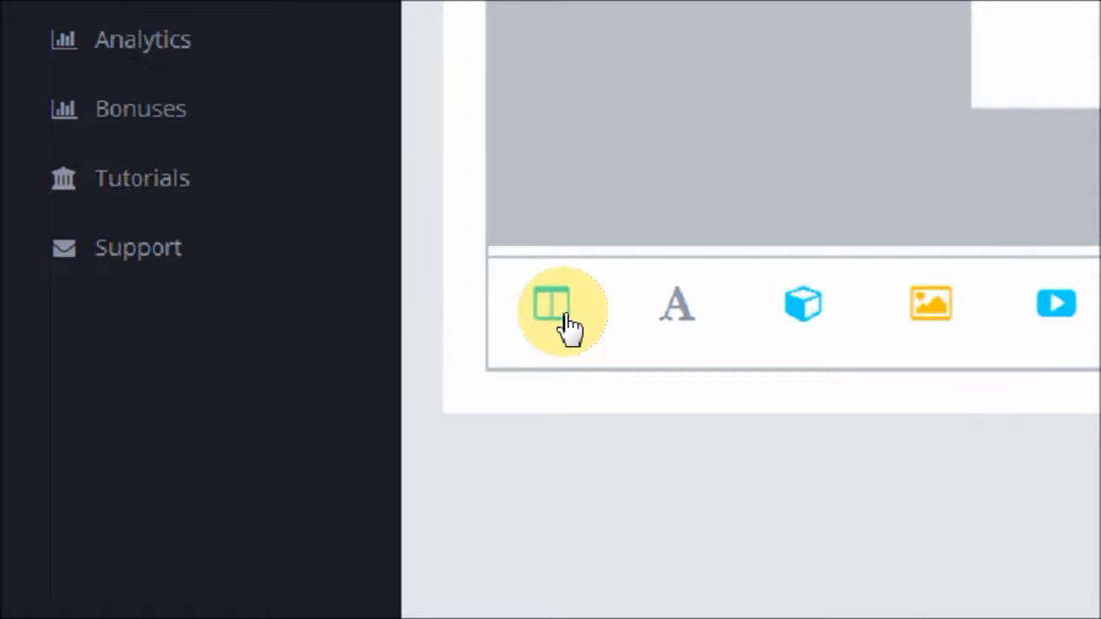
pyautogui.click(567, 326)
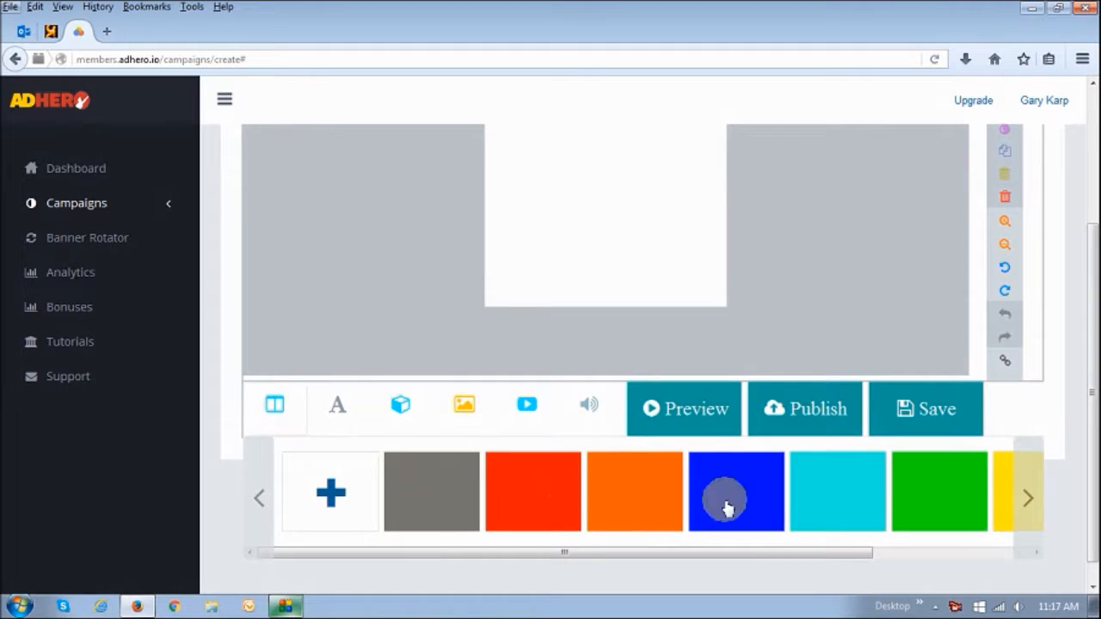
pyautogui.click(335, 493)
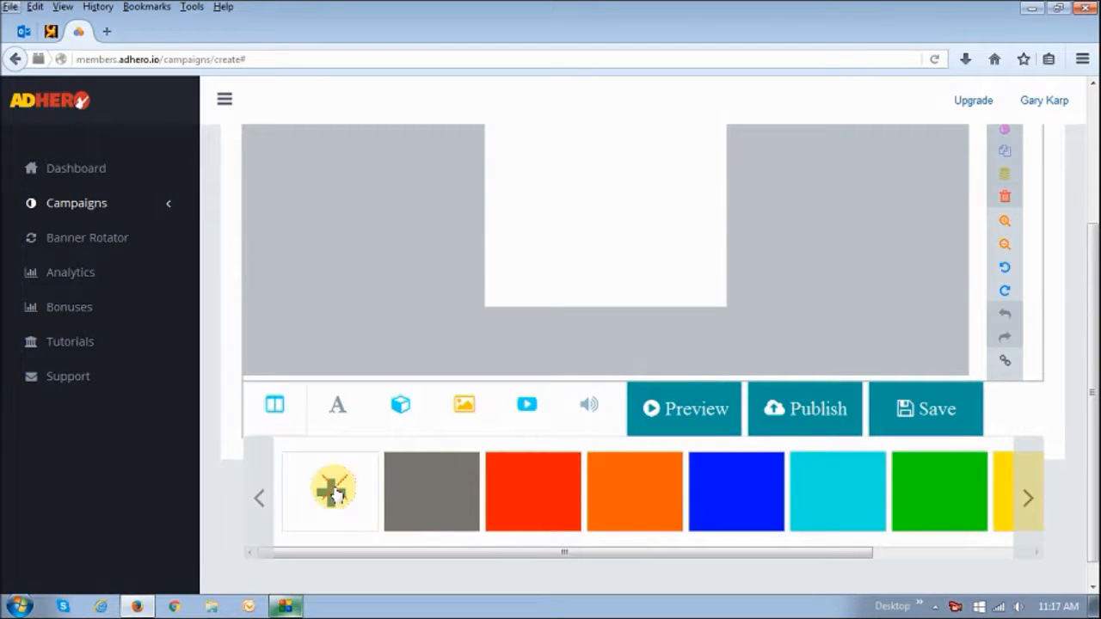
pyautogui.click(289, 481)
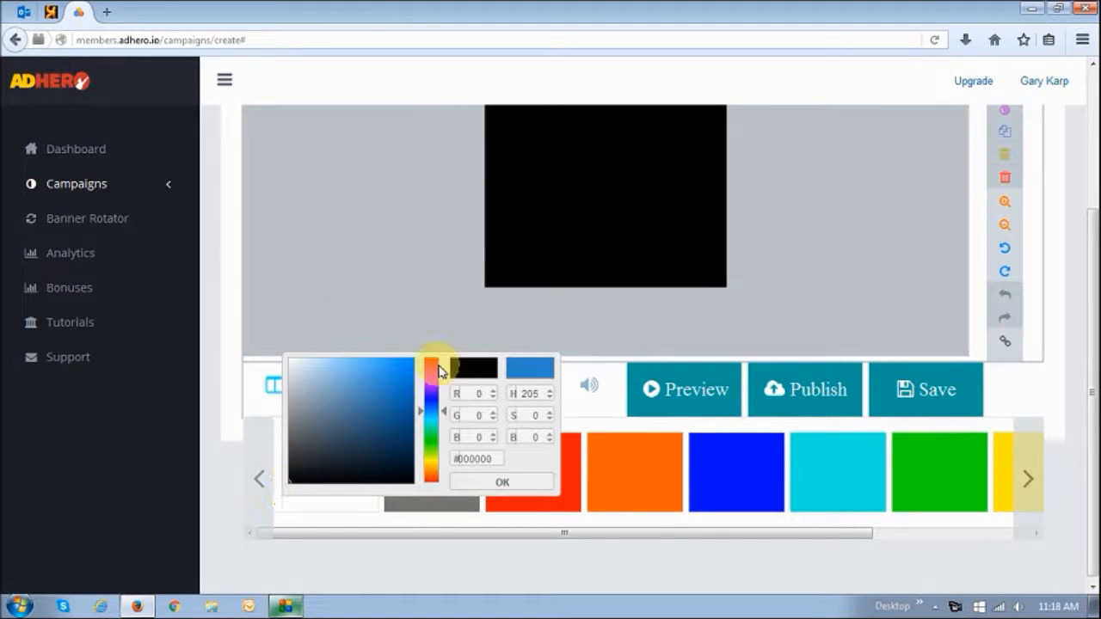
pyautogui.moveTo(493, 460); pyautogui.dragTo(448, 455)
pyautogui.click(418, 304)
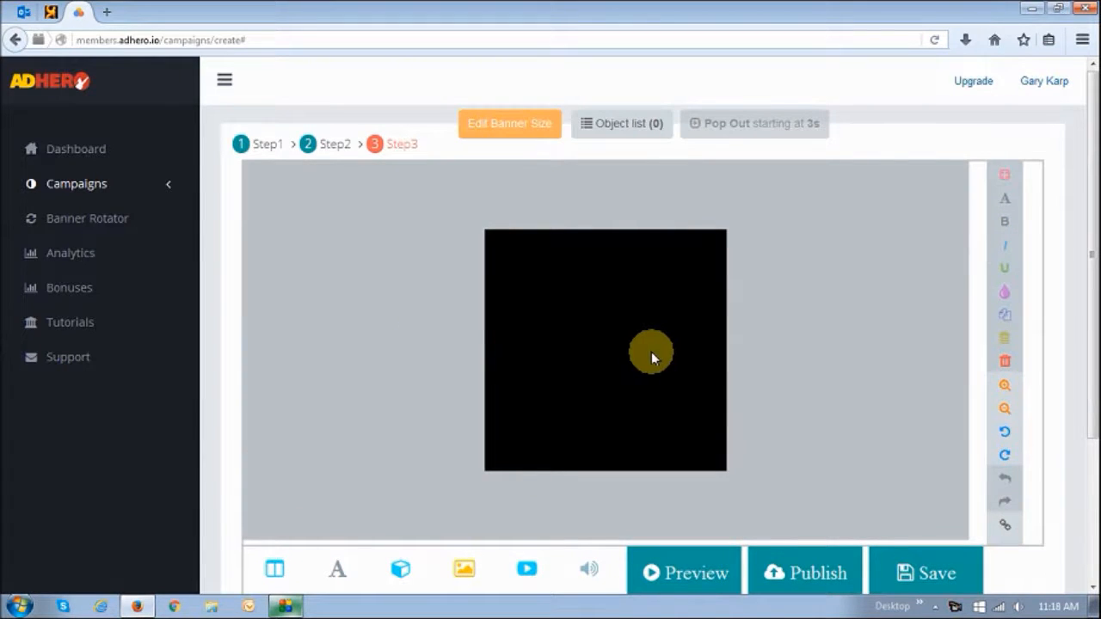
# Upload the "Ad Hero Product Box" image from the Ad Hero pictures folder into the banner design
pyautogui.scroll(-2, 502, 496)
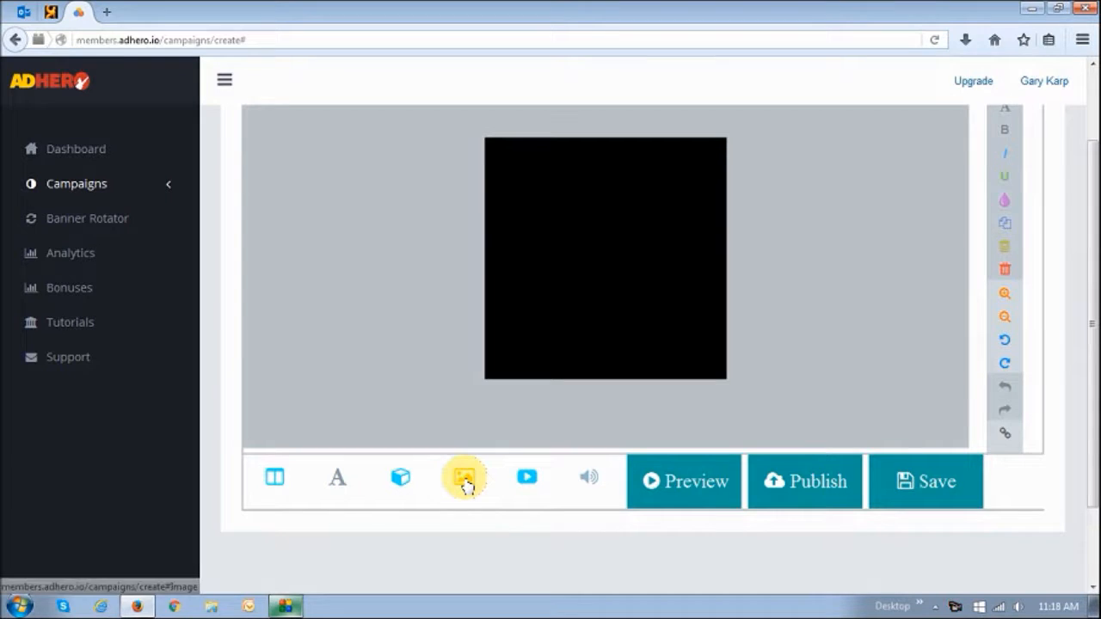
pyautogui.click(464, 483)
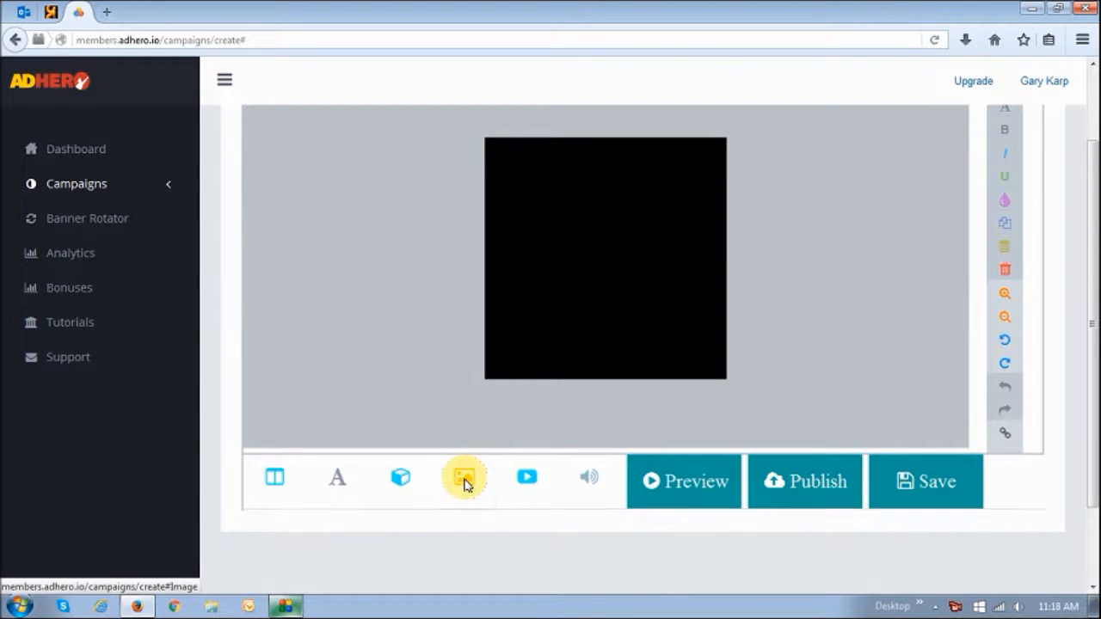
pyautogui.scroll(-2, 455, 474)
pyautogui.click(334, 447)
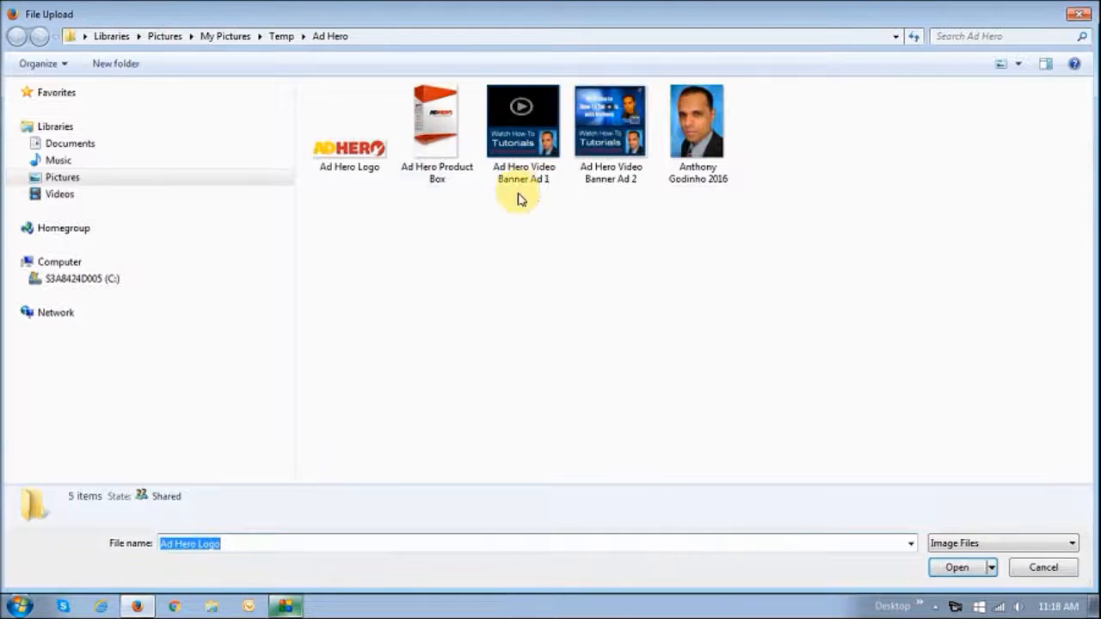
pyautogui.doubleClick(437, 129)
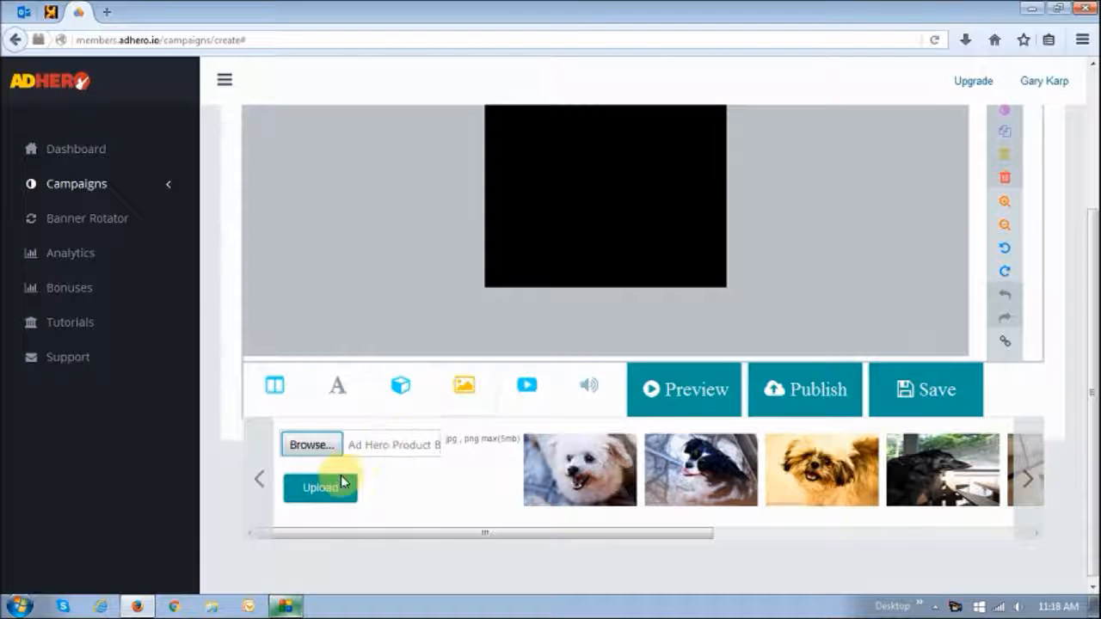
pyautogui.click(328, 497)
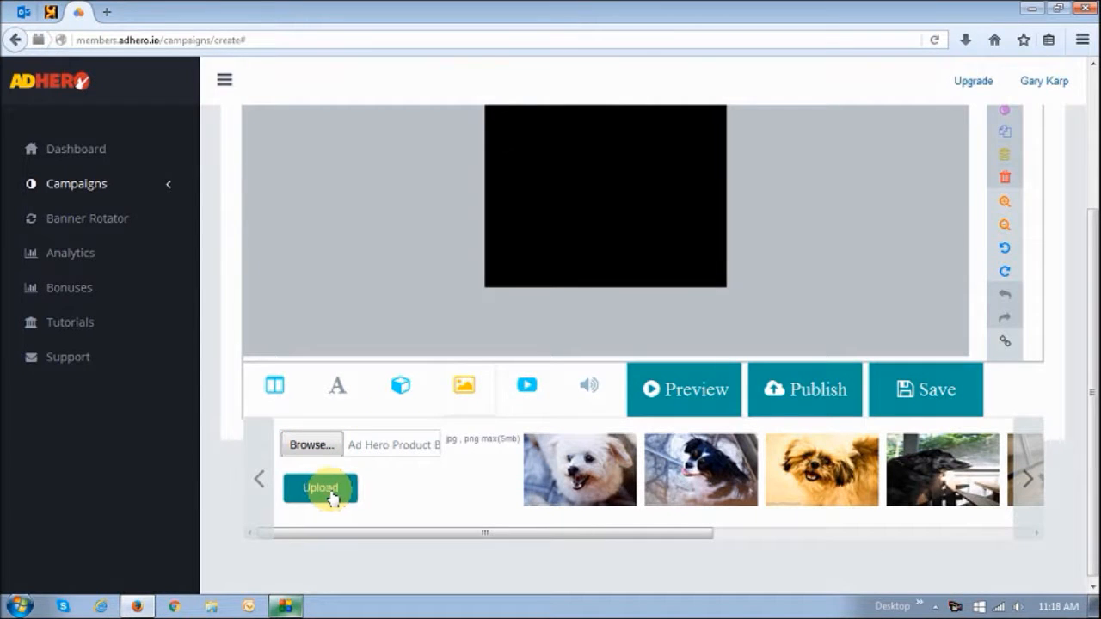
# Shrink the product box image and place it in the upper-left area of the black banner
pyautogui.scroll(3, 516, 464)
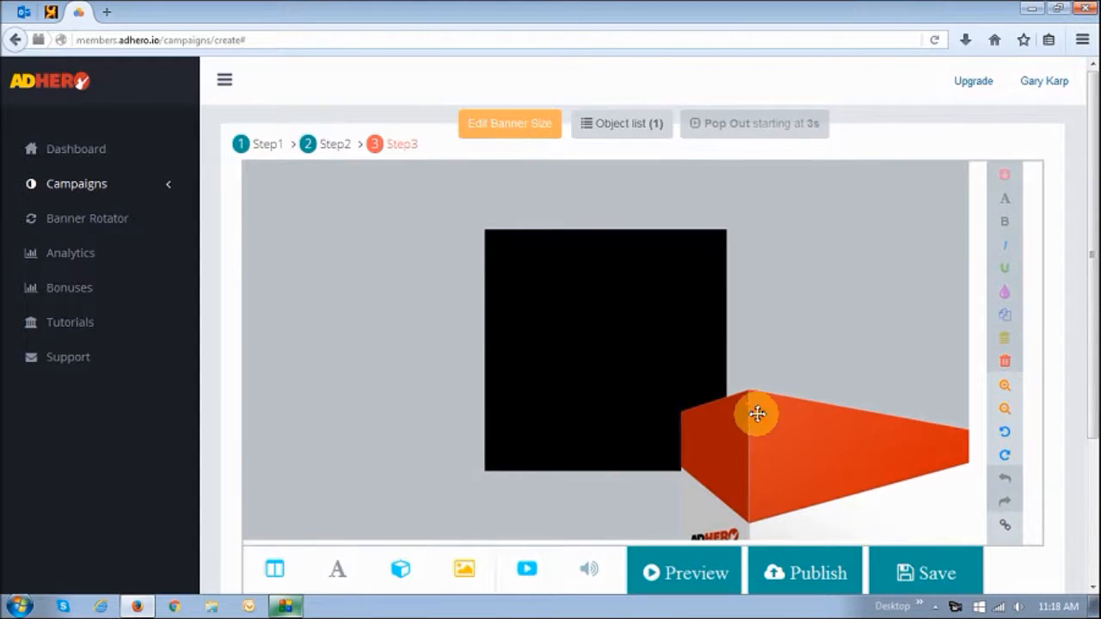
pyautogui.moveTo(757, 413); pyautogui.dragTo(443, 185)
pyautogui.moveTo(681, 417); pyautogui.dragTo(685, 352)
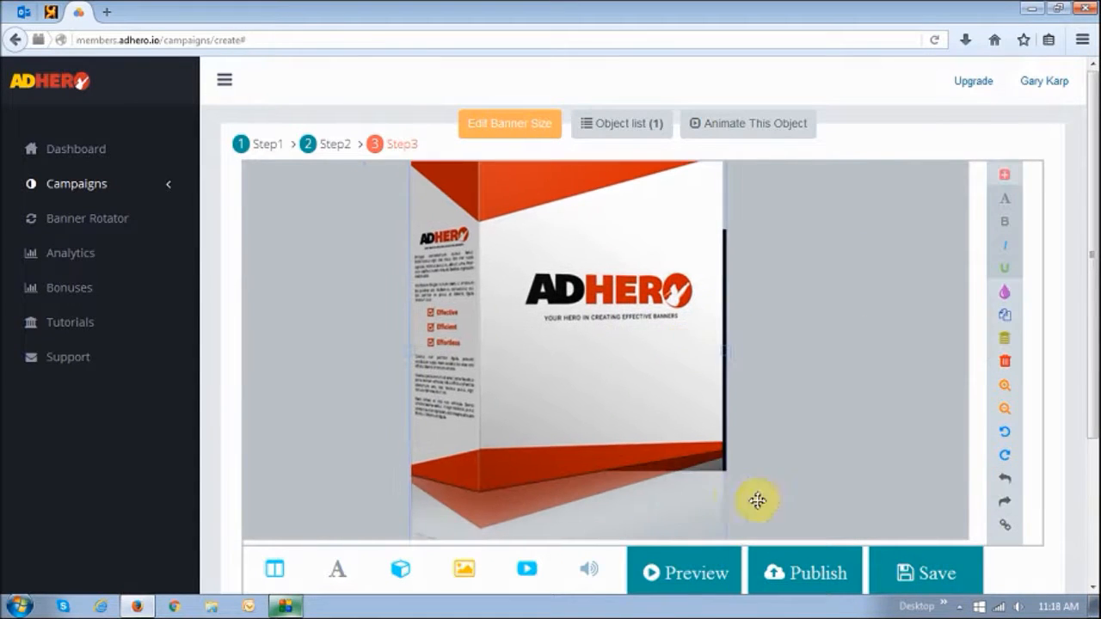
pyautogui.moveTo(691, 474); pyautogui.dragTo(744, 398)
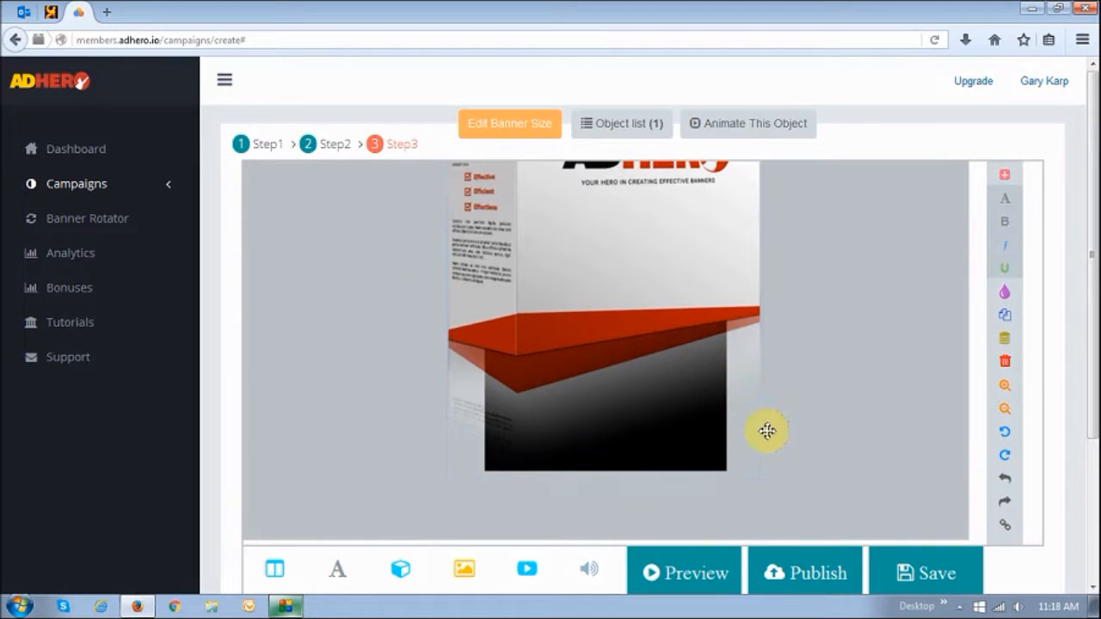
pyautogui.moveTo(768, 478); pyautogui.dragTo(603, 371)
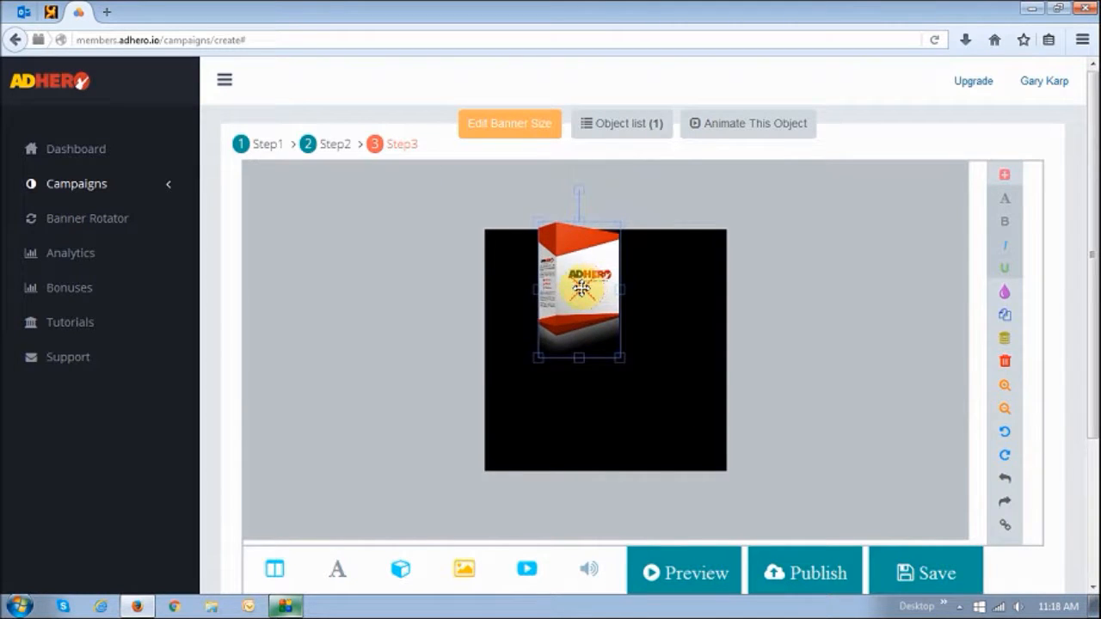
pyautogui.moveTo(581, 288); pyautogui.dragTo(555, 314)
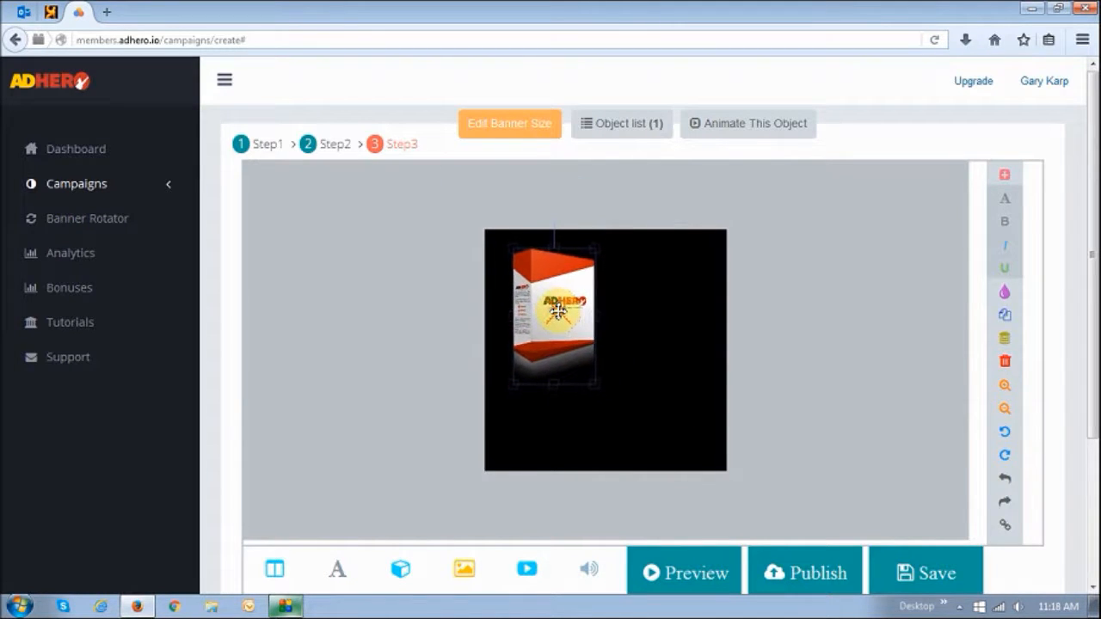
pyautogui.click(806, 319)
# Add a text field just outside the banner's lower-right corner and colour its placeholder text white (ffffff)
pyautogui.scroll(-2, 804, 320)
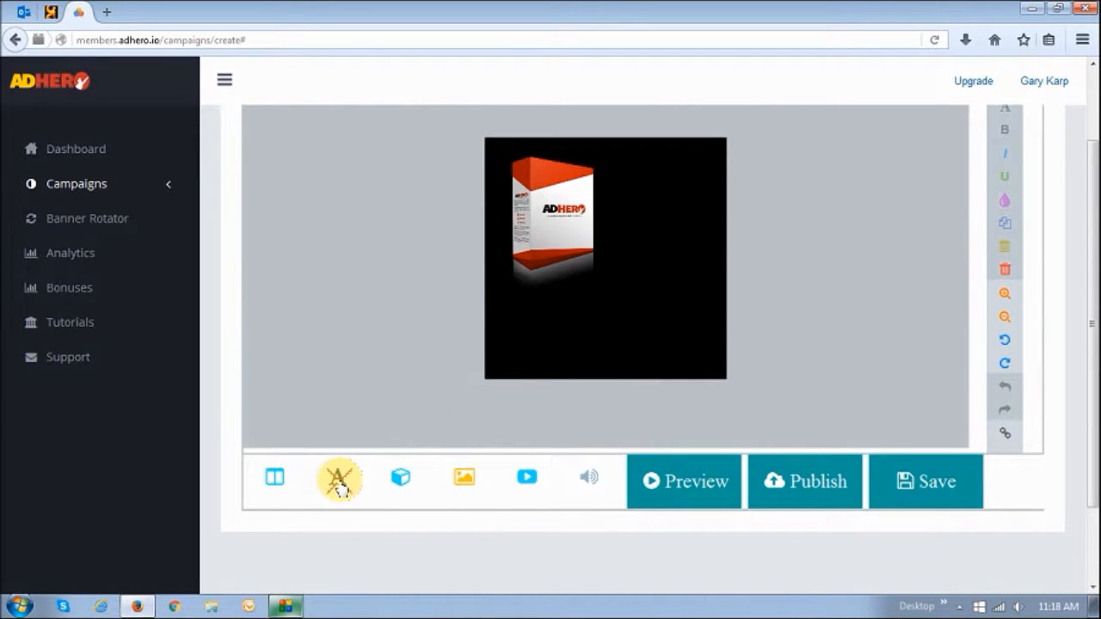
pyautogui.moveTo(340, 489); pyautogui.dragTo(812, 351)
pyautogui.click(813, 351)
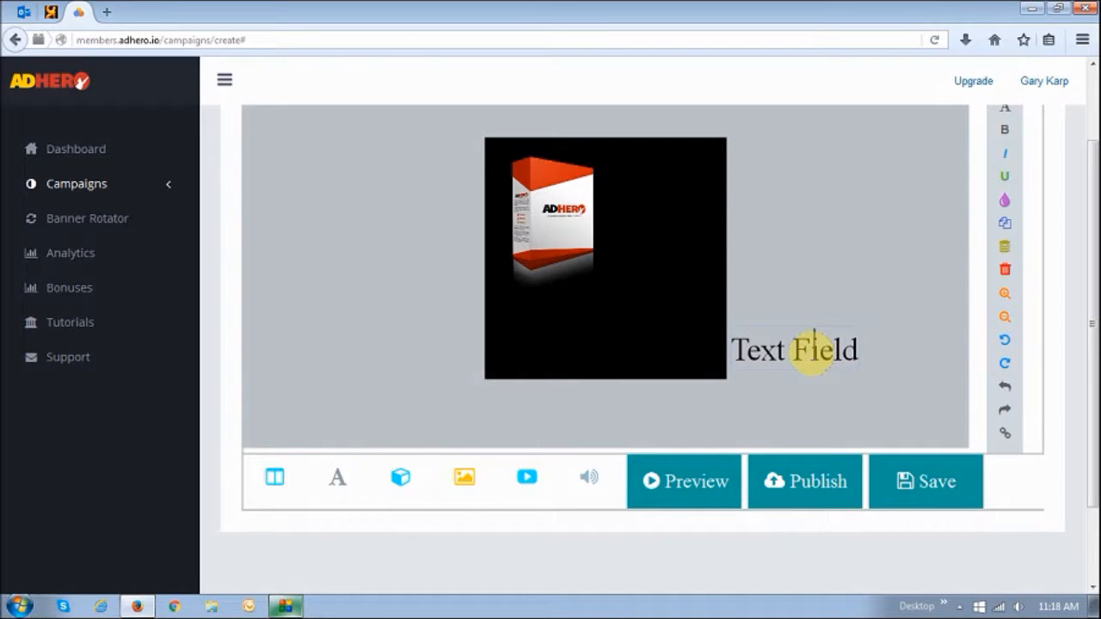
pyautogui.tripleClick(812, 351)
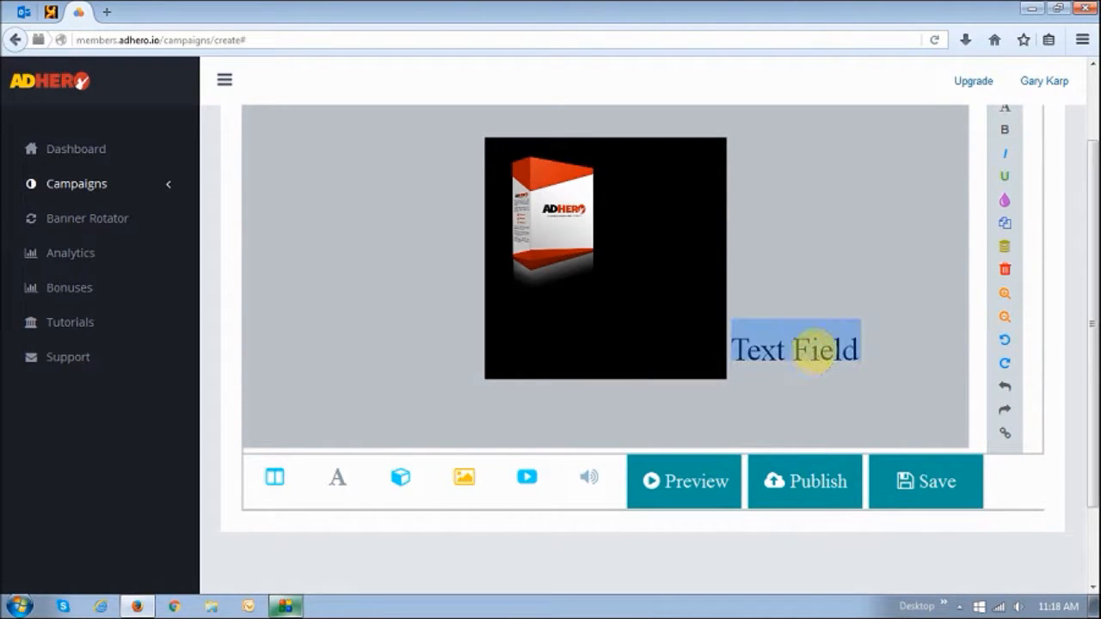
pyautogui.scroll(2, 860, 338)
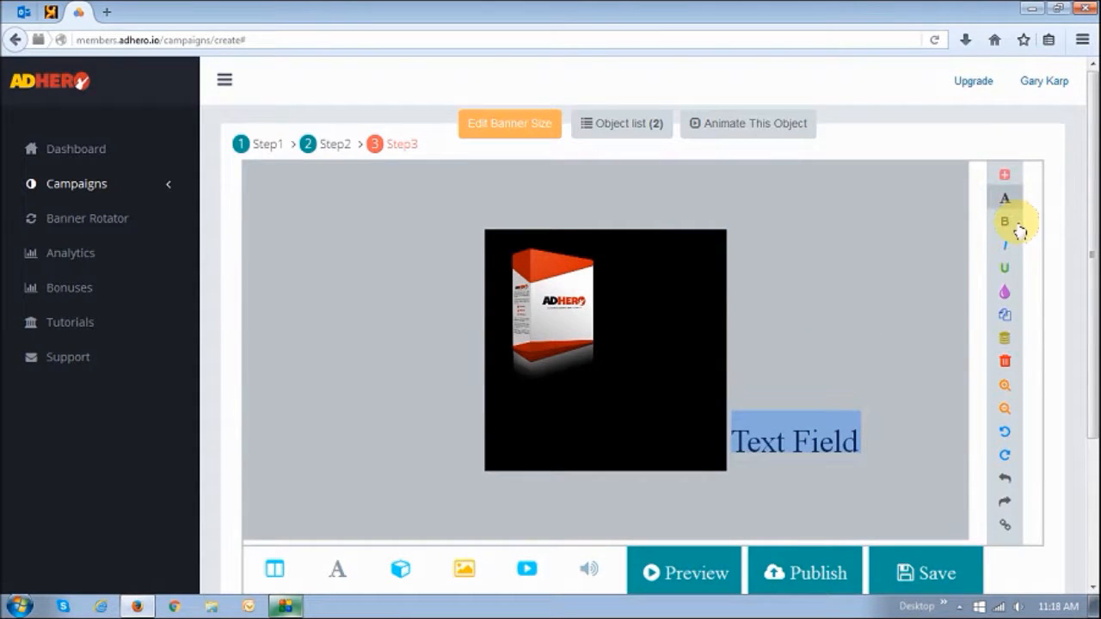
pyautogui.click(1005, 292)
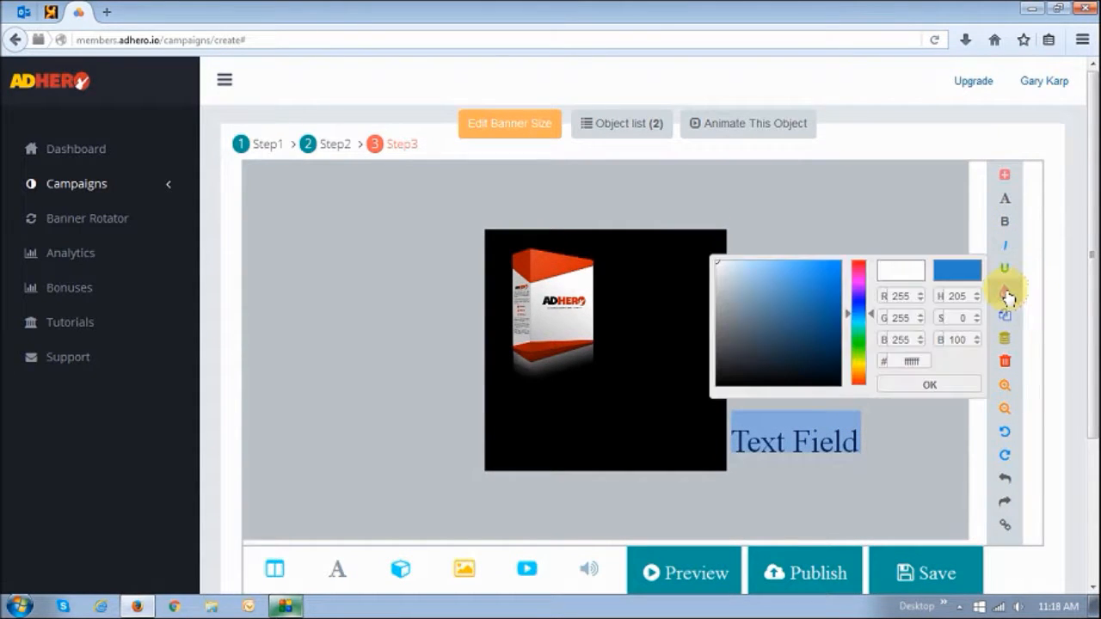
pyautogui.click(717, 261)
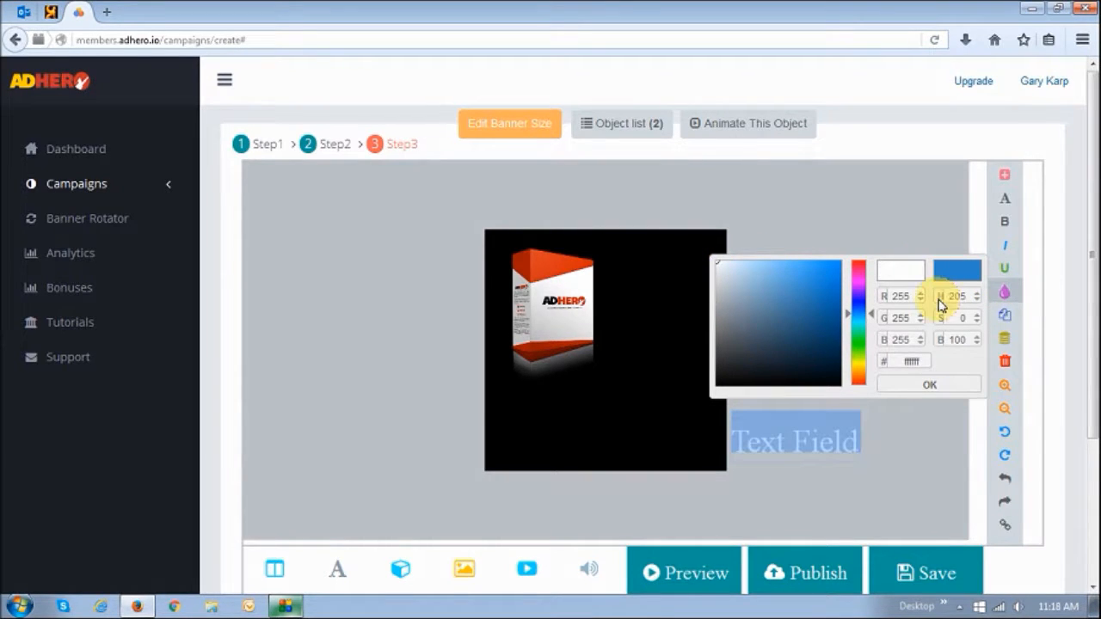
pyautogui.click(879, 435)
# Change the font of the whole placeholder text to Arial
pyautogui.click(826, 435)
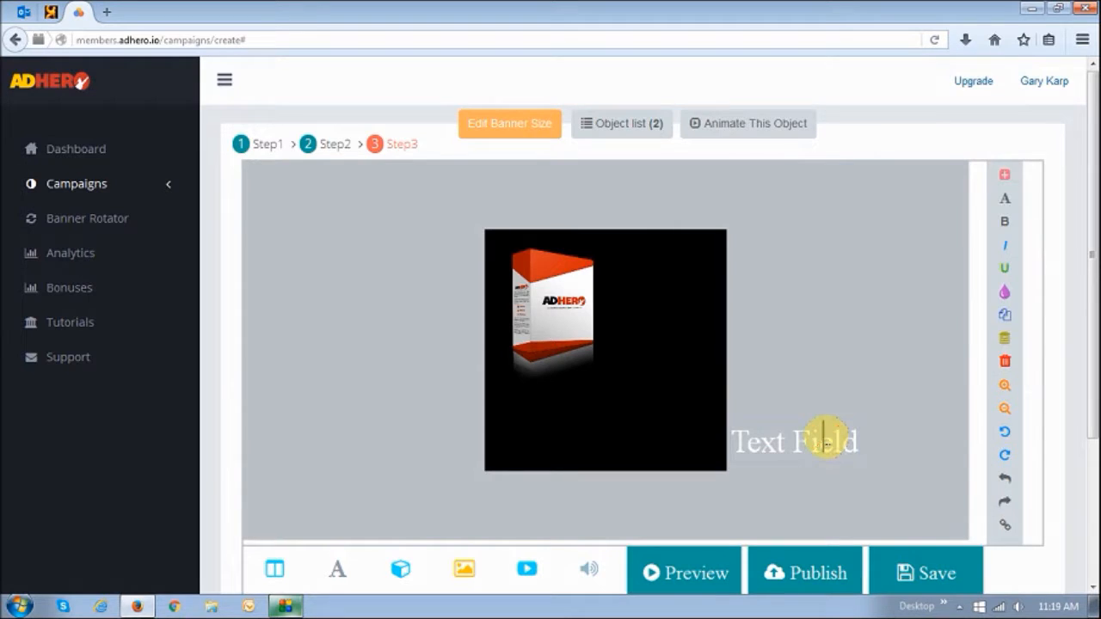
pyautogui.tripleClick(826, 441)
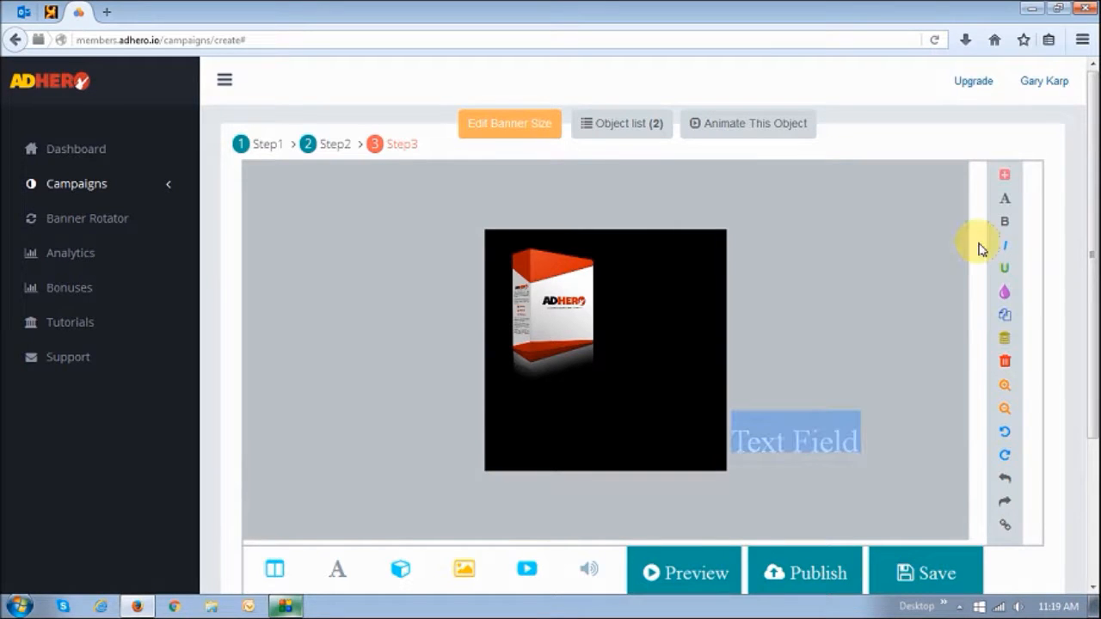
pyautogui.click(1004, 201)
pyautogui.click(883, 188)
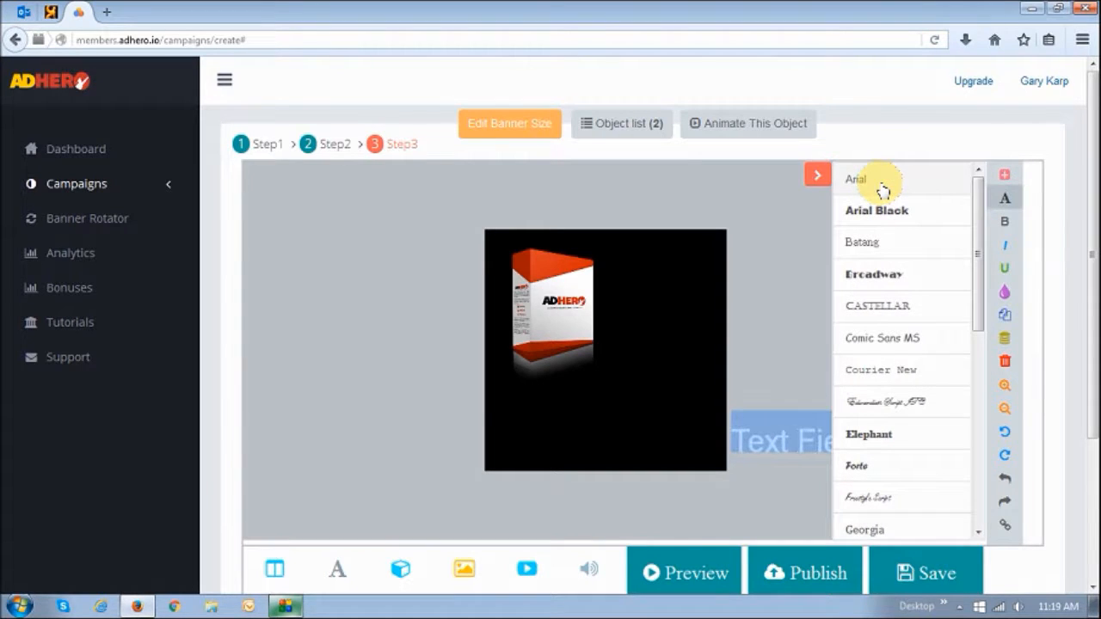
pyautogui.click(826, 176)
# Replace the placeholder text with "Animate Banner Ads", putting each word on its own line
pyautogui.click(819, 440)
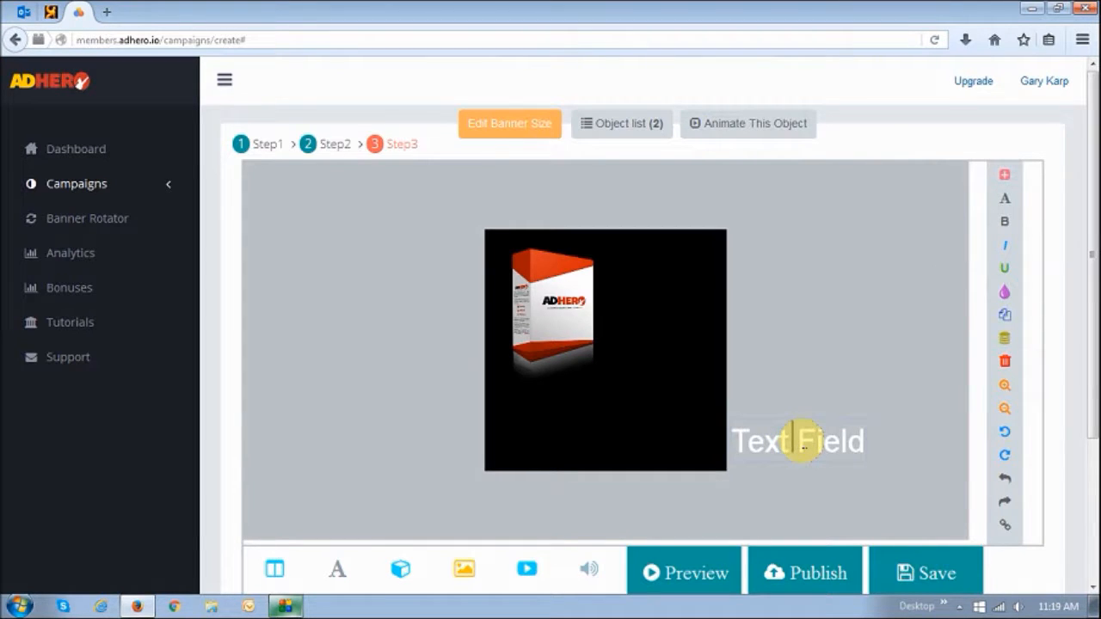
pyautogui.tripleClick(802, 441)
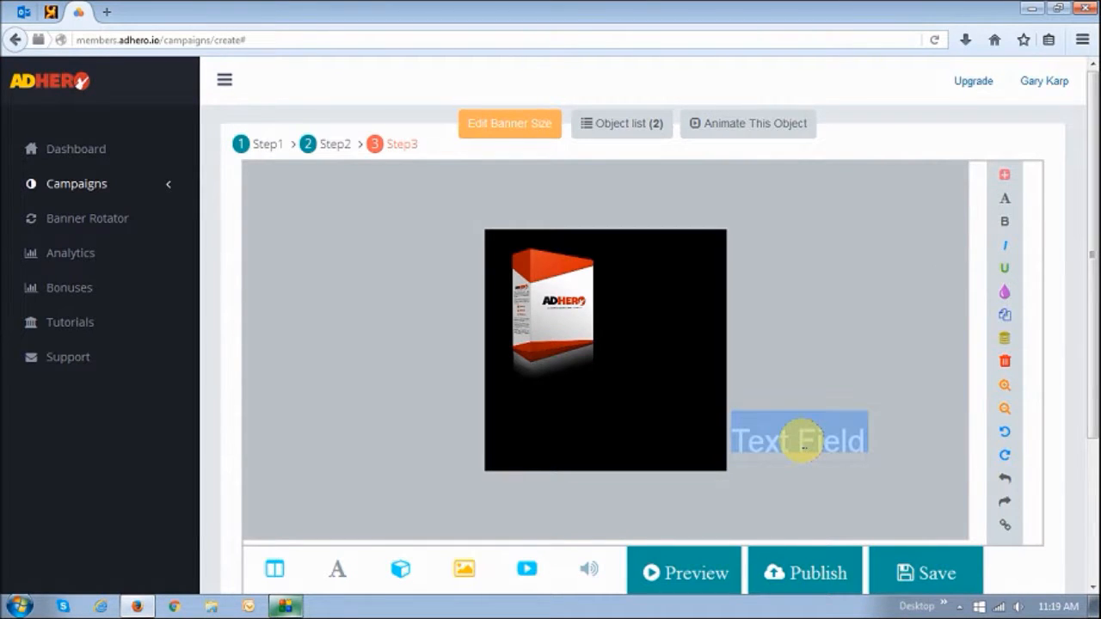
pyautogui.write('Animate ')
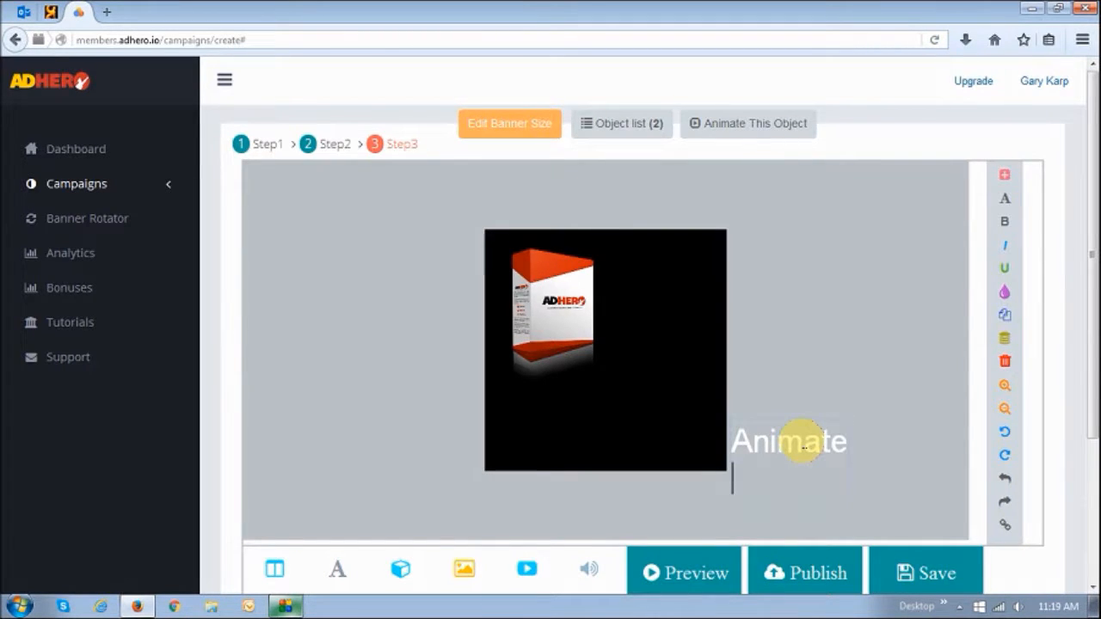
pyautogui.write('Banner ')
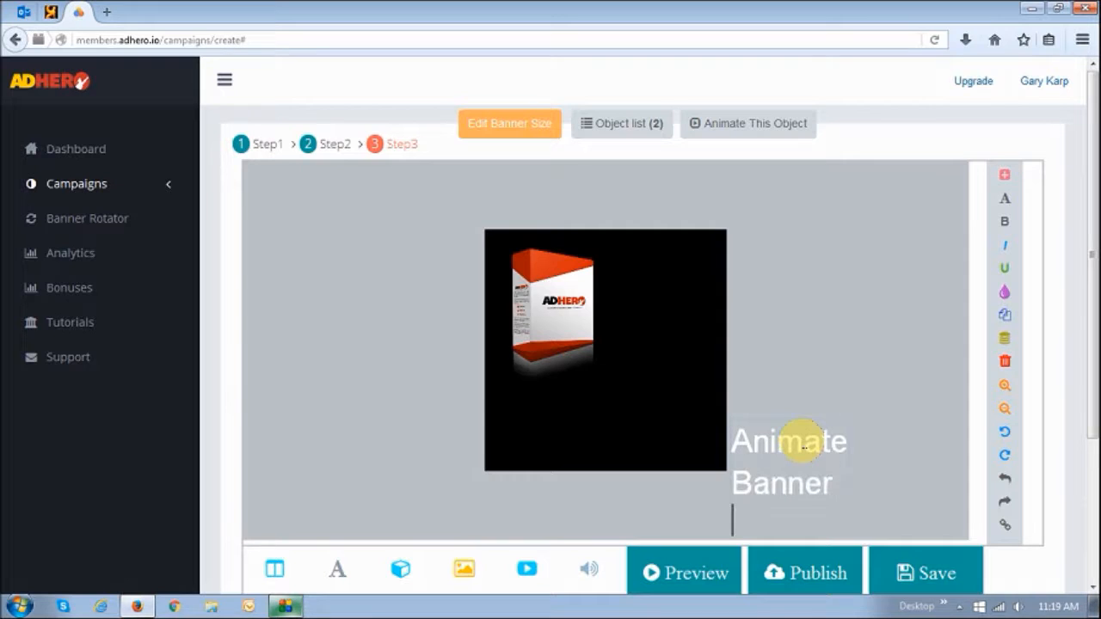
pyautogui.write('Ads')
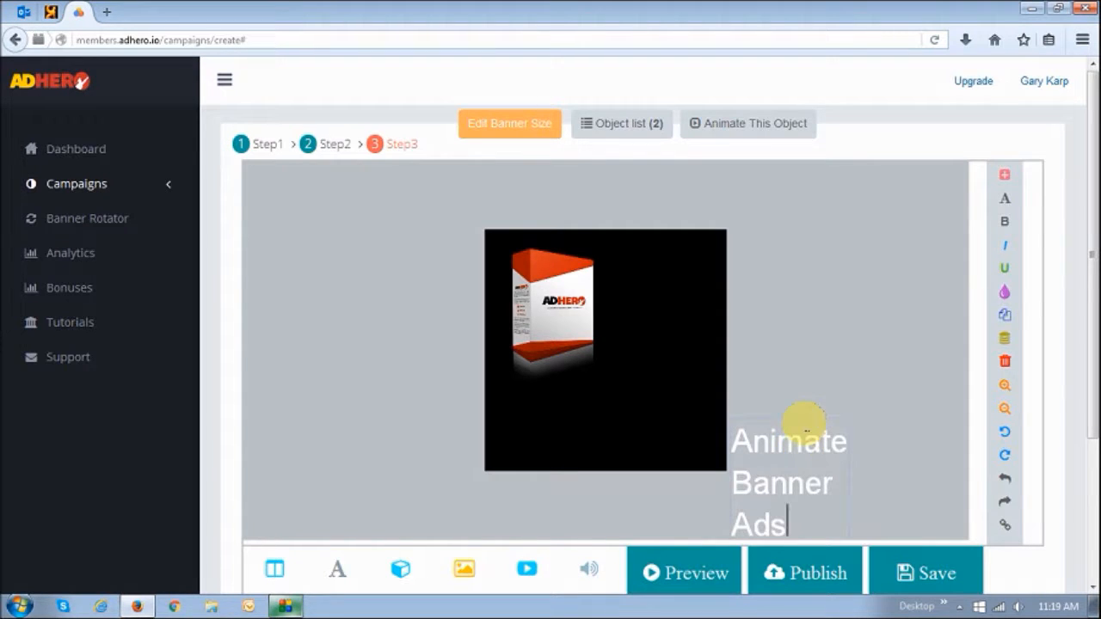
# Move the "Animate Banner Ads" text onto the banner beside the product box and shrink it to fit
pyautogui.moveTo(803, 432); pyautogui.dragTo(676, 271)
pyautogui.moveTo(722, 375); pyautogui.dragTo(698, 349)
pyautogui.moveTo(655, 294); pyautogui.dragTo(656, 297)
pyautogui.click(774, 302)
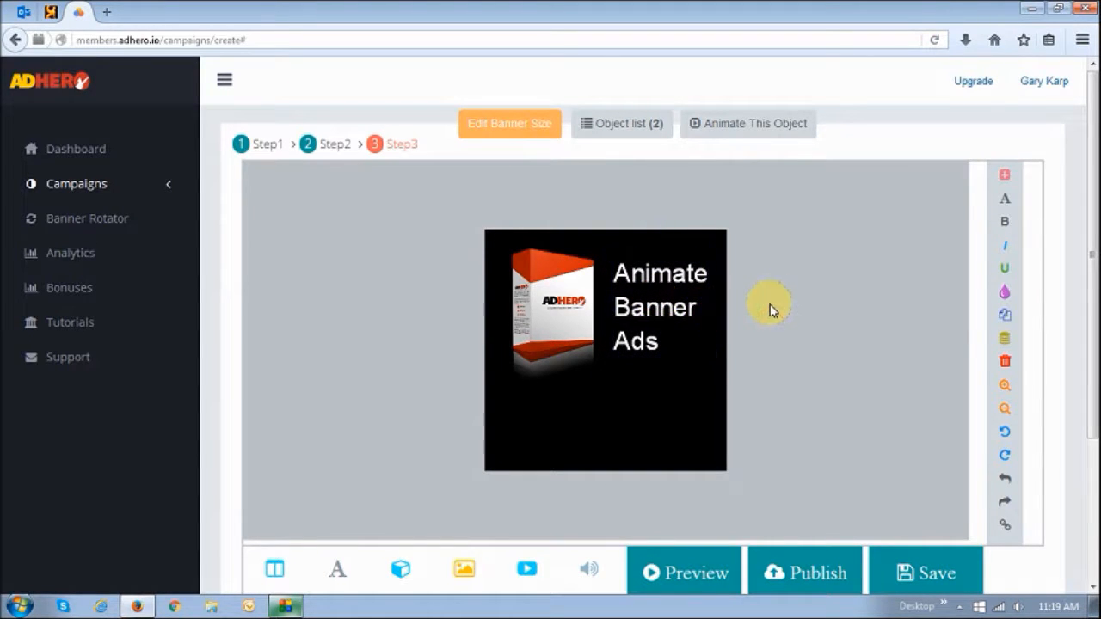
# Duplicate the "Animate Banner Ads" text and place the copy directly beneath the original
pyautogui.click(681, 290)
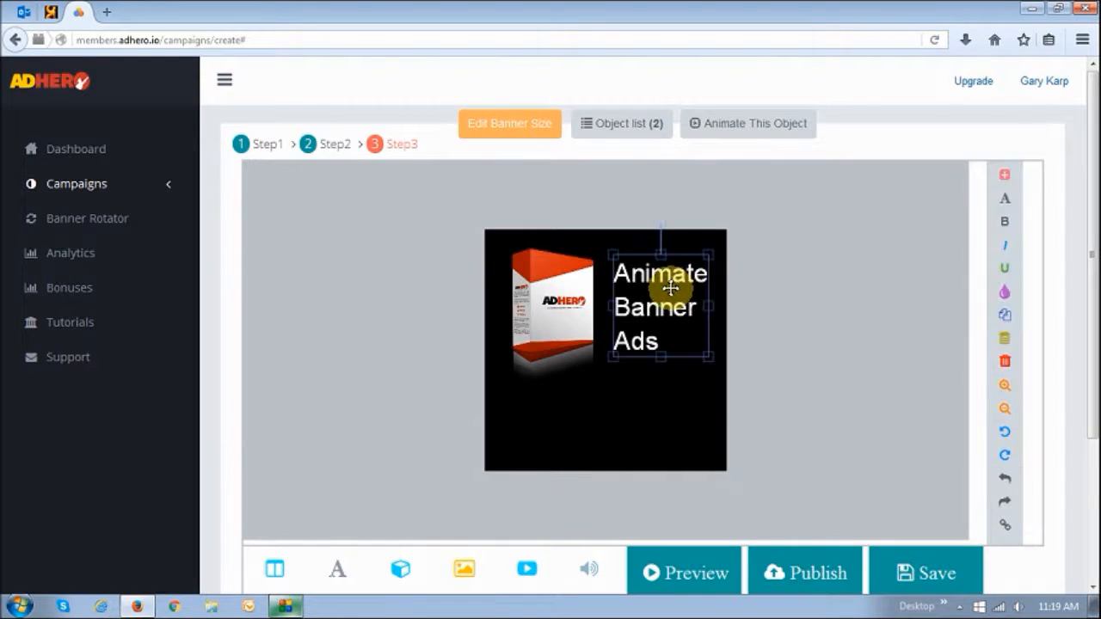
pyautogui.click(1006, 318)
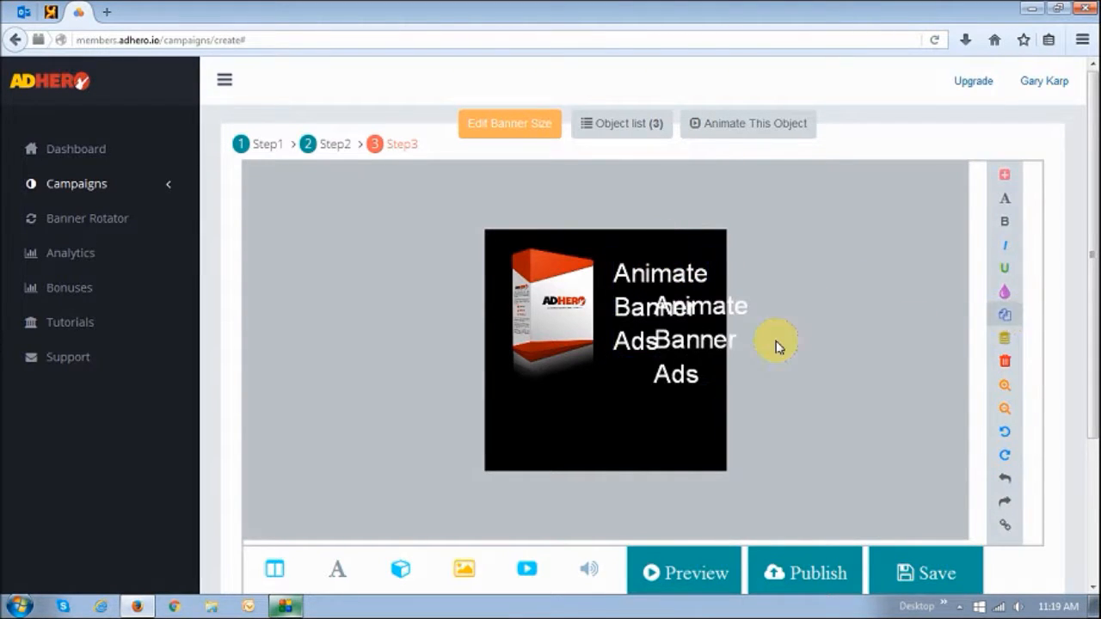
pyautogui.moveTo(717, 334); pyautogui.dragTo(648, 384)
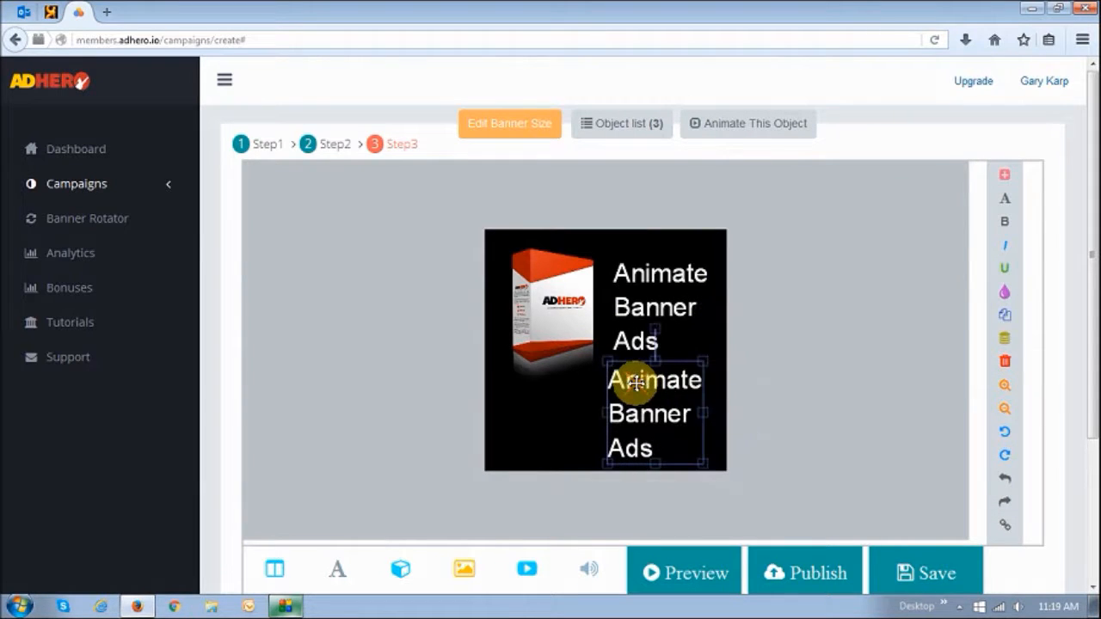
# Change the copied text to "with..." and centre it below the product box and headline
pyautogui.click(636, 382)
pyautogui.tripleClick(636, 382)
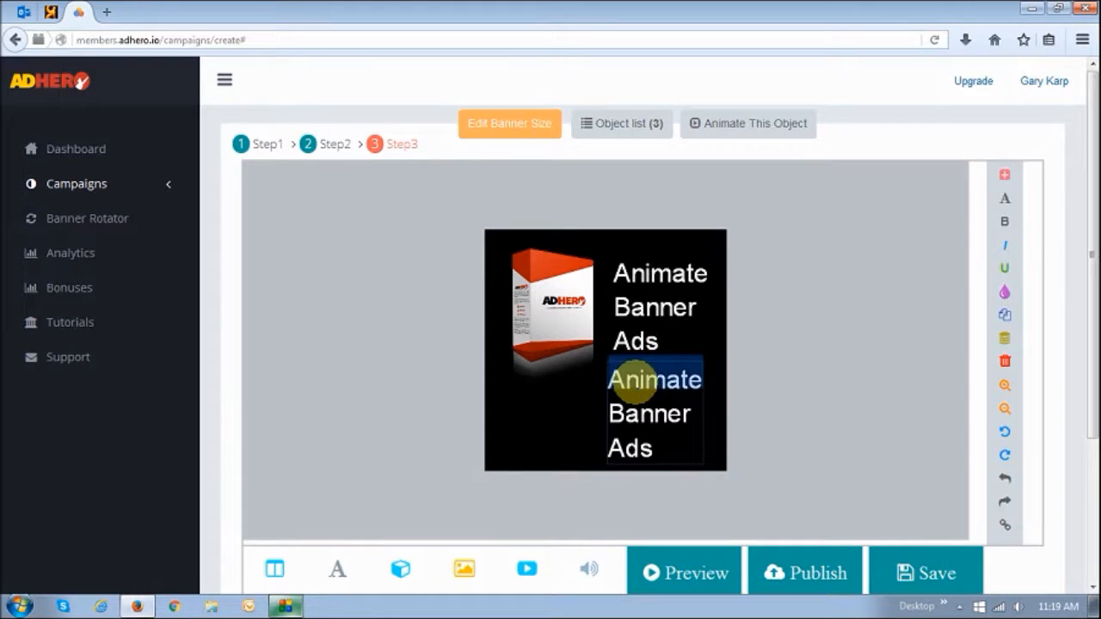
pyautogui.write('with...')
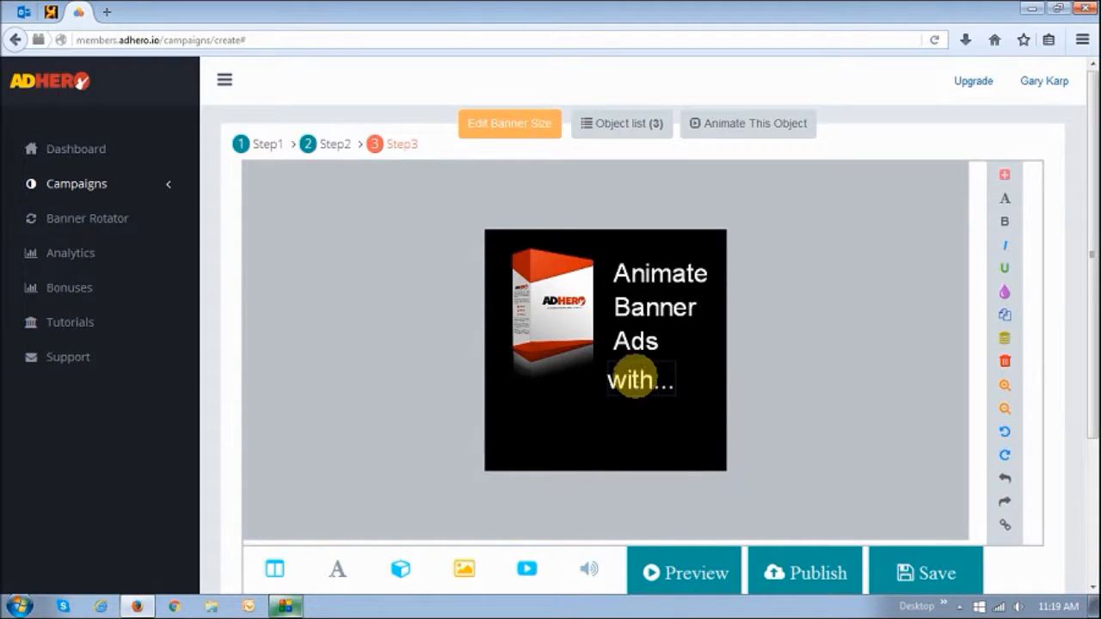
pyautogui.click(651, 421)
pyautogui.moveTo(640, 381); pyautogui.dragTo(613, 394)
pyautogui.click(774, 370)
# Upload the "Ad Hero Logo" image from the Ad Hero pictures folder into the banner design
pyautogui.scroll(-2, 439, 403)
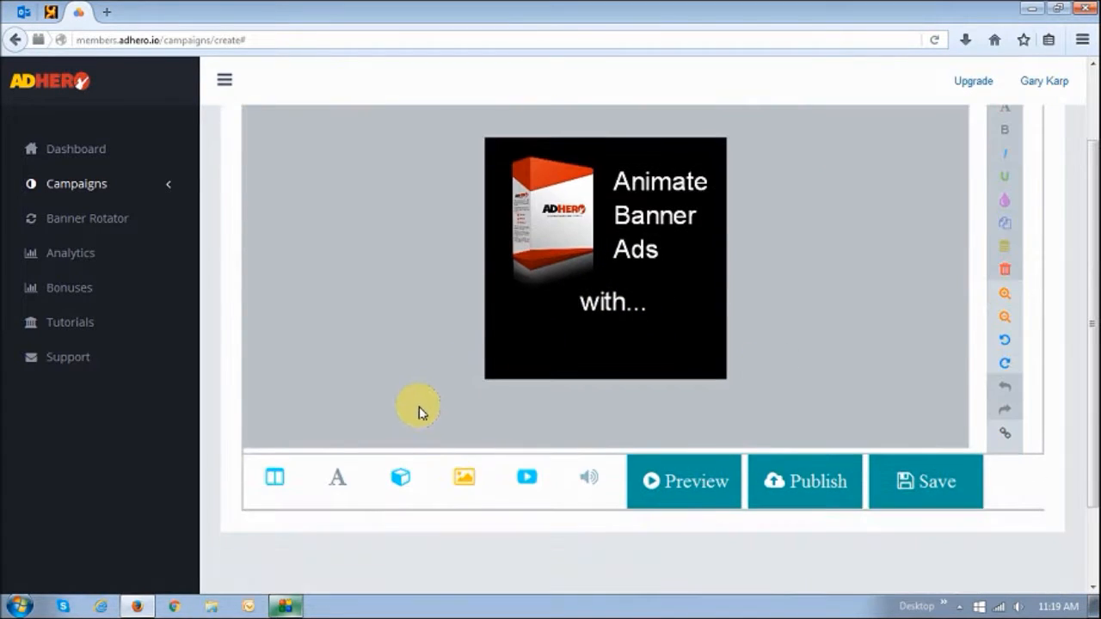
pyautogui.click(464, 487)
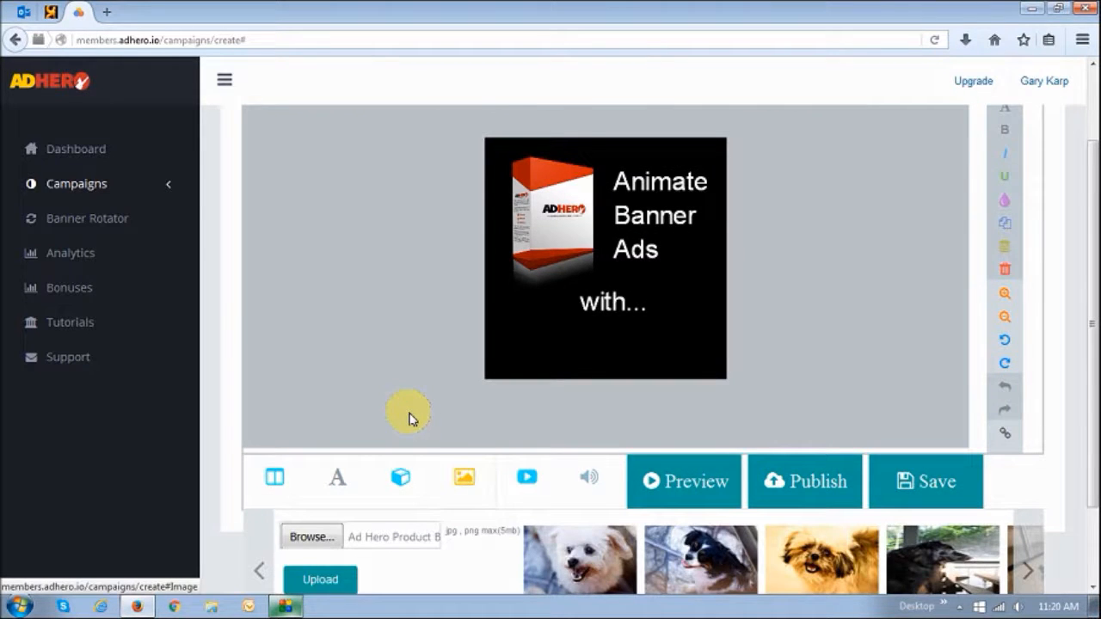
pyautogui.scroll(-2, 410, 420)
pyautogui.click(344, 454)
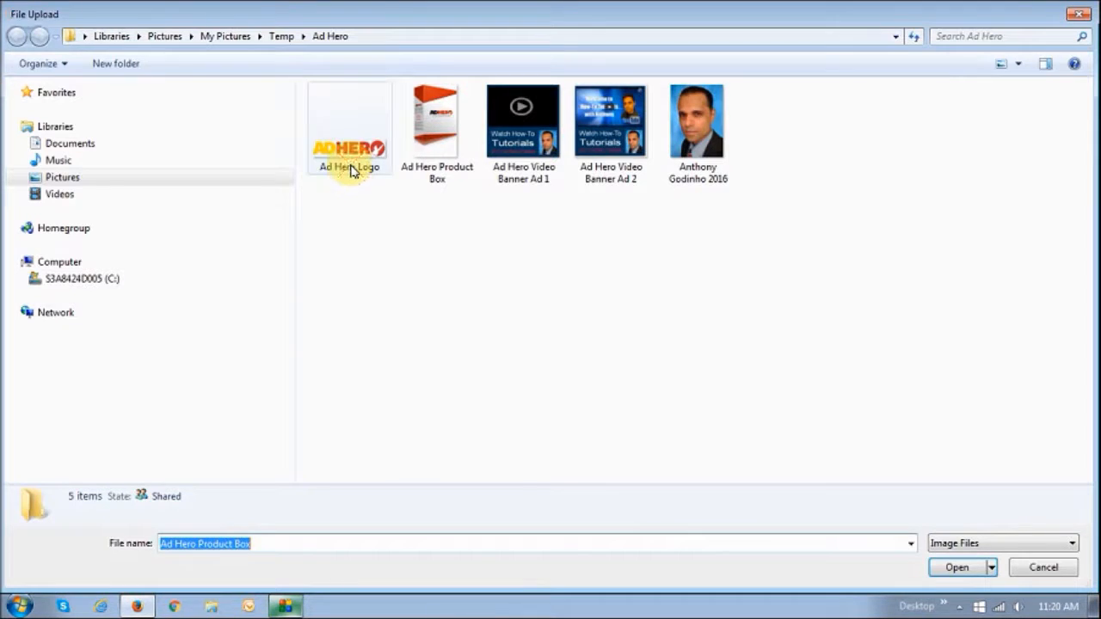
pyautogui.doubleClick(351, 168)
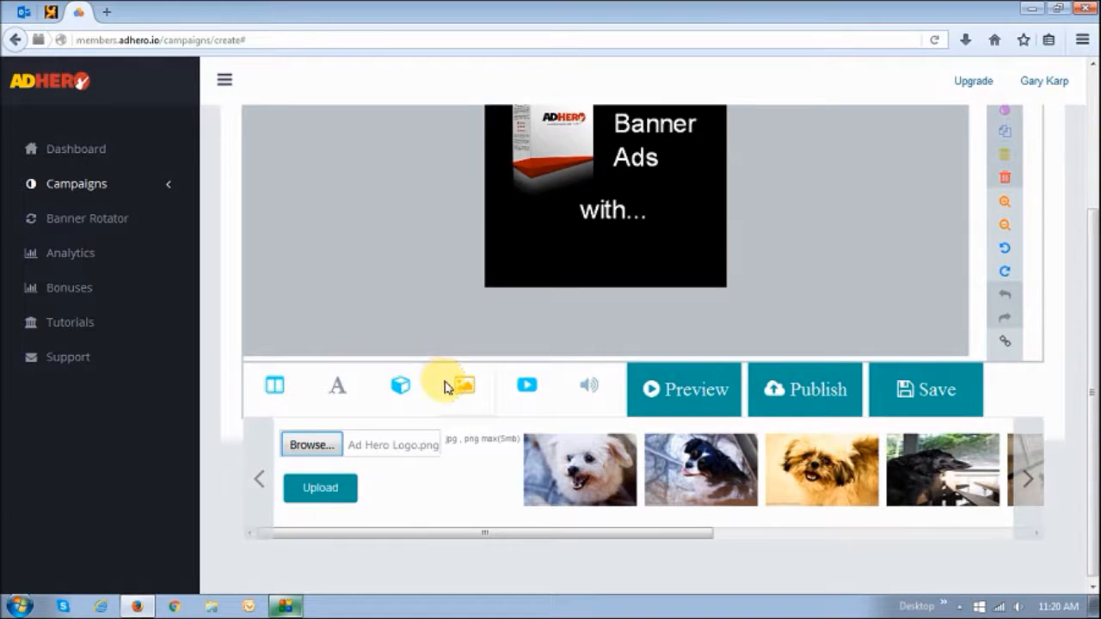
pyautogui.click(318, 487)
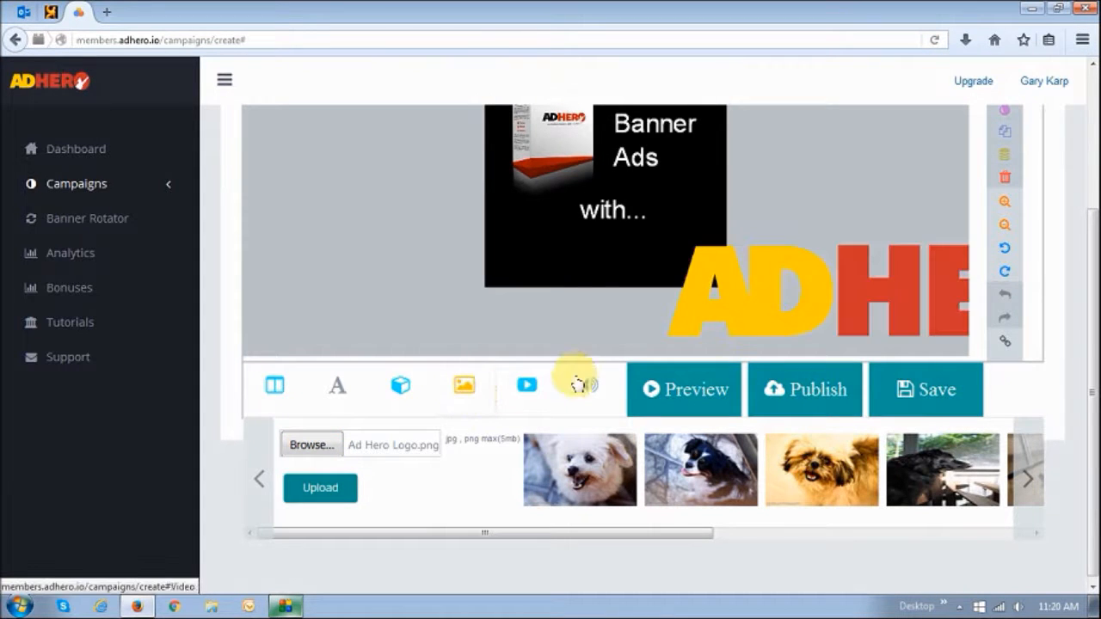
# Shrink the Ad Hero logo and centre it along the banner's lower edge, under the "with..." text
pyautogui.scroll(1, 756, 389)
pyautogui.scroll(1, 756, 389)
pyautogui.moveTo(756, 388); pyautogui.dragTo(464, 323)
pyautogui.moveTo(867, 389); pyautogui.dragTo(608, 338)
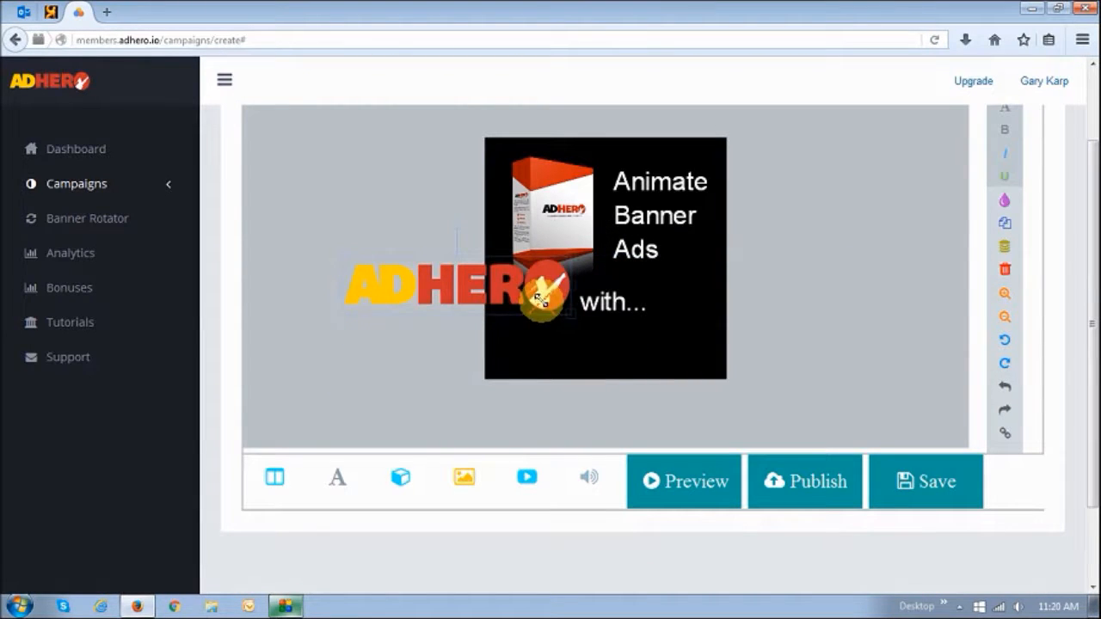
pyautogui.moveTo(553, 298); pyautogui.dragTo(612, 339)
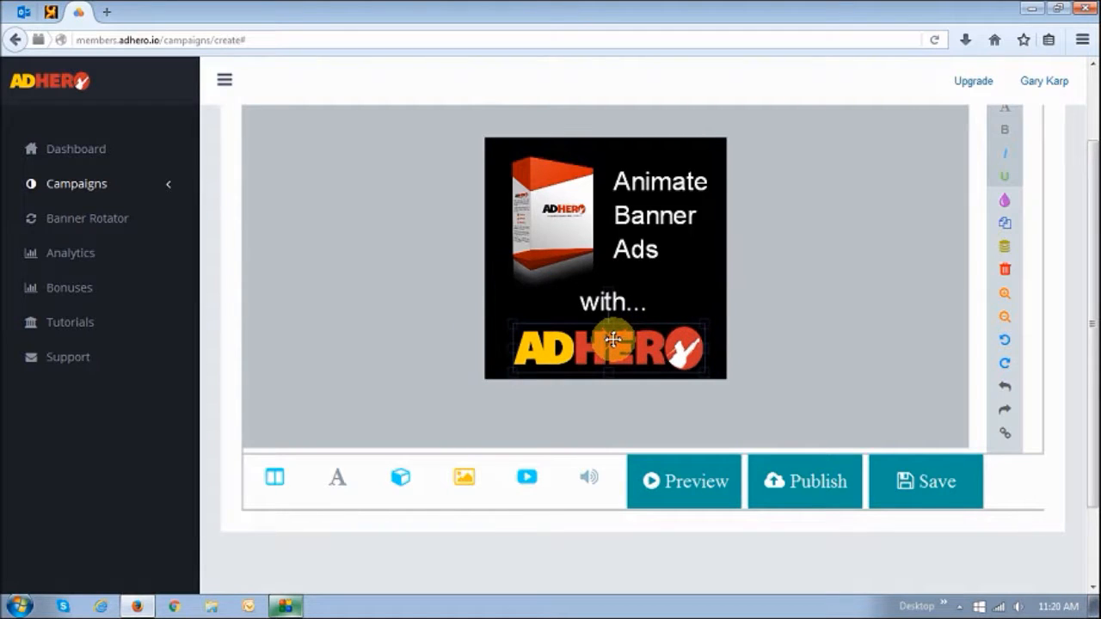
pyautogui.click(809, 315)
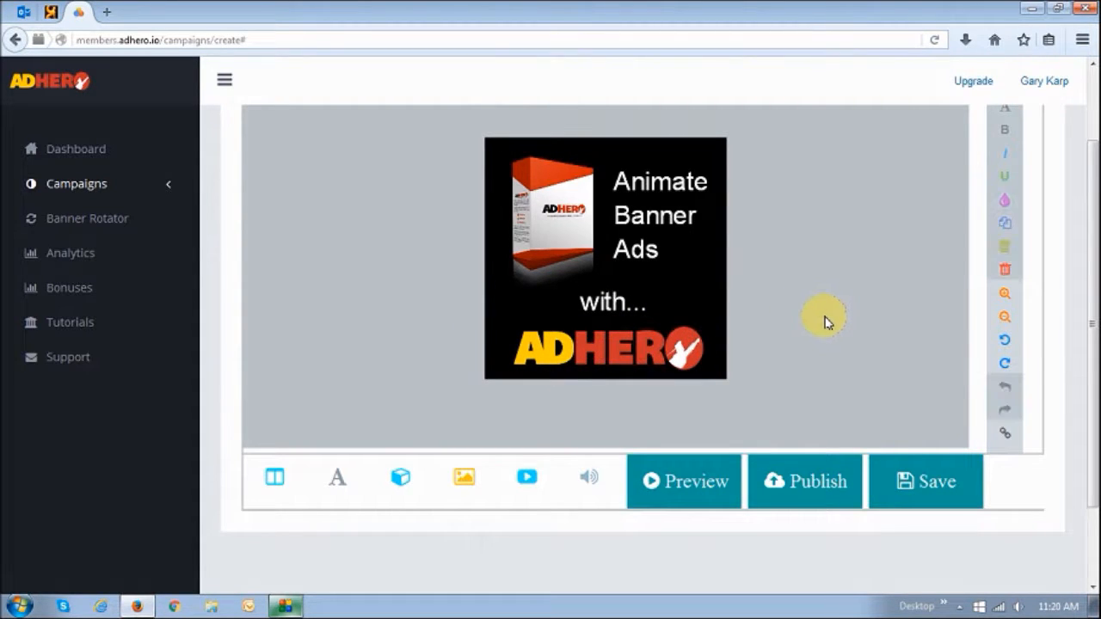
pyautogui.click(662, 350)
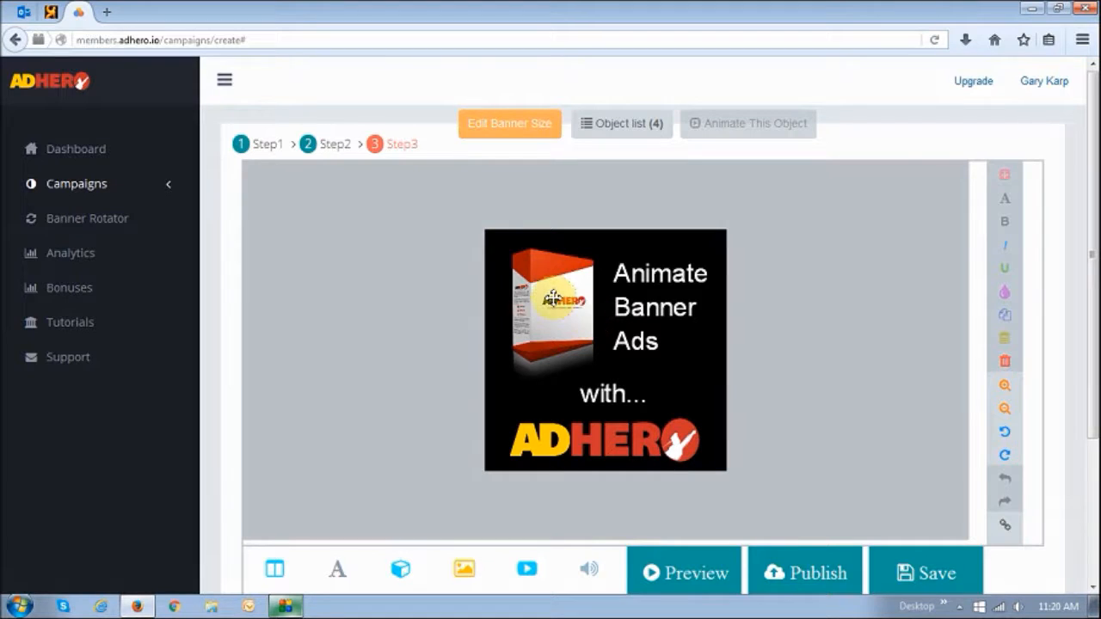
# Give the product box a Fly from Left entrance animation starting at 1 second and preview the banner
pyautogui.click(551, 298)
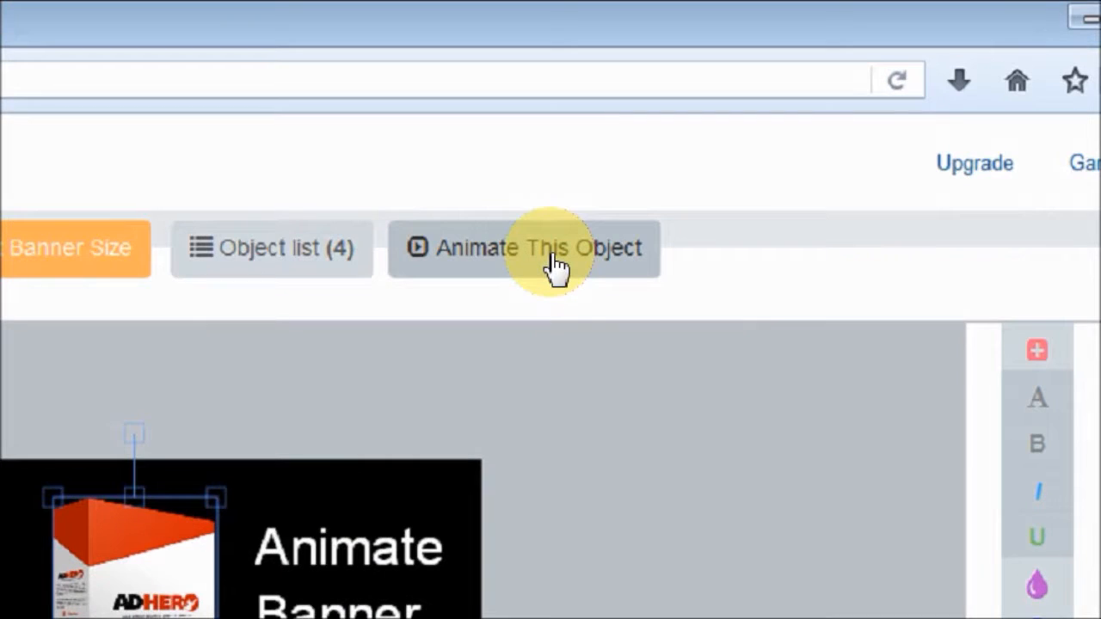
pyautogui.press('alt')
pyautogui.click(765, 135)
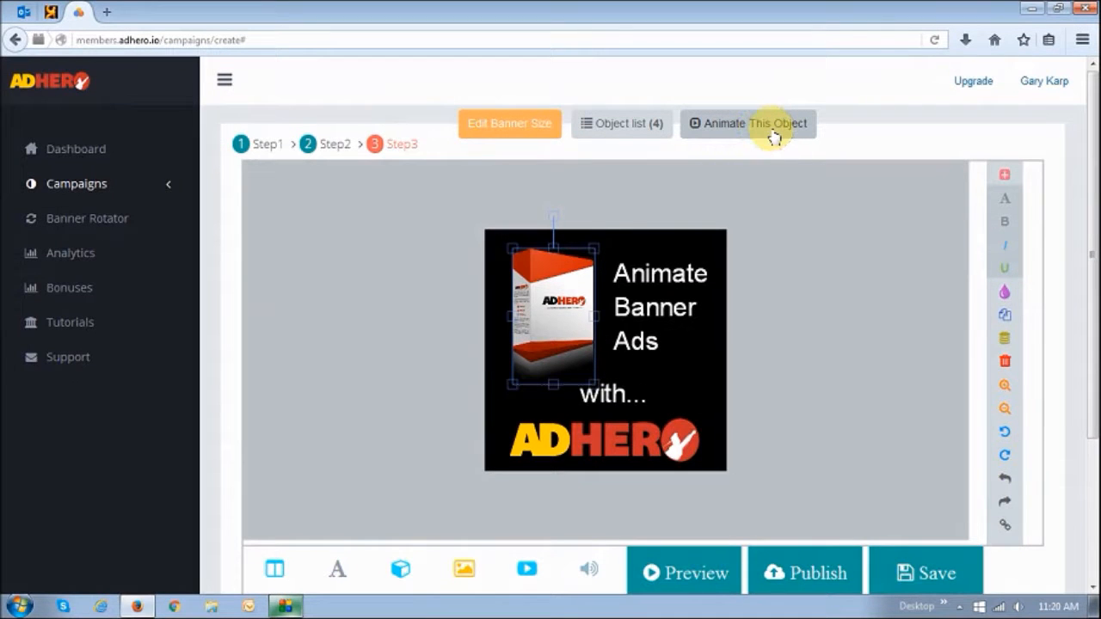
pyautogui.click(774, 136)
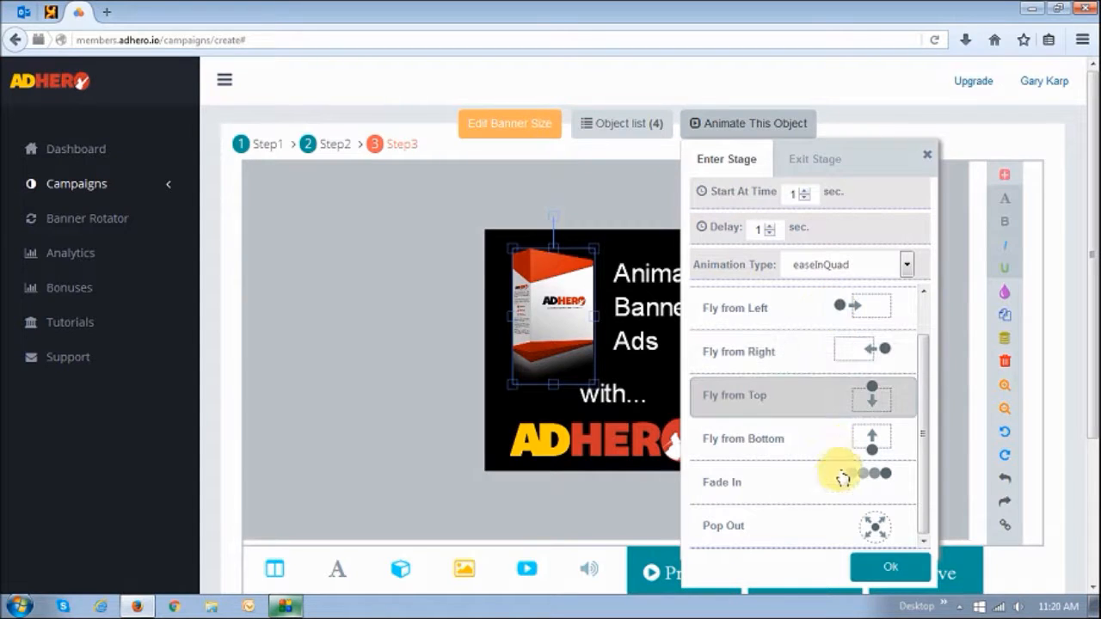
pyautogui.scroll(-2, 828, 473)
pyautogui.scroll(2, 828, 473)
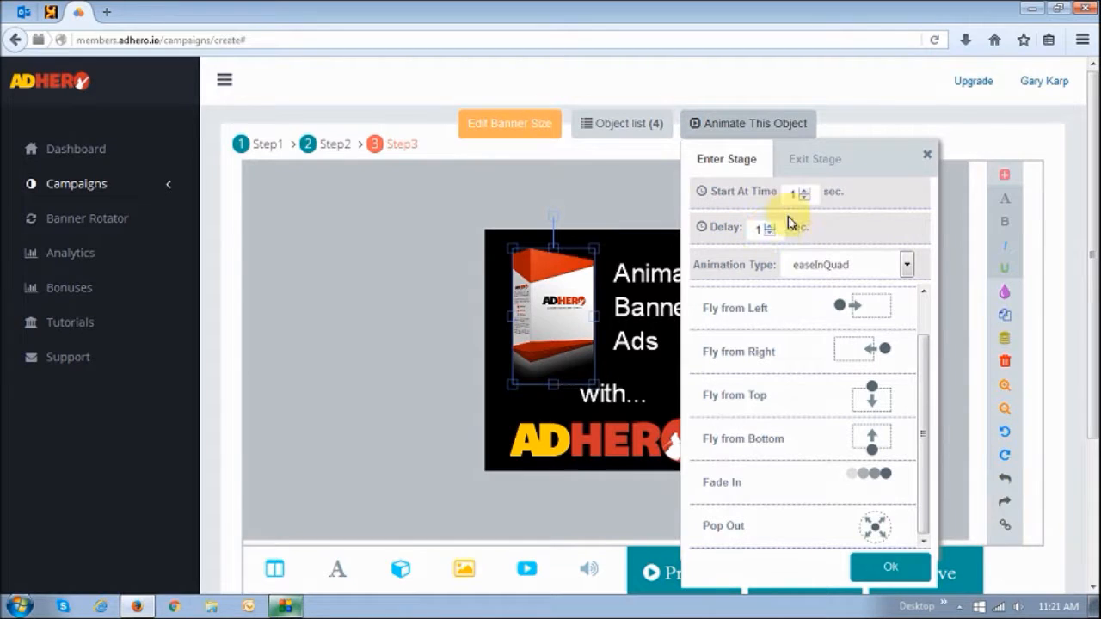
pyautogui.click(815, 162)
pyautogui.click(747, 160)
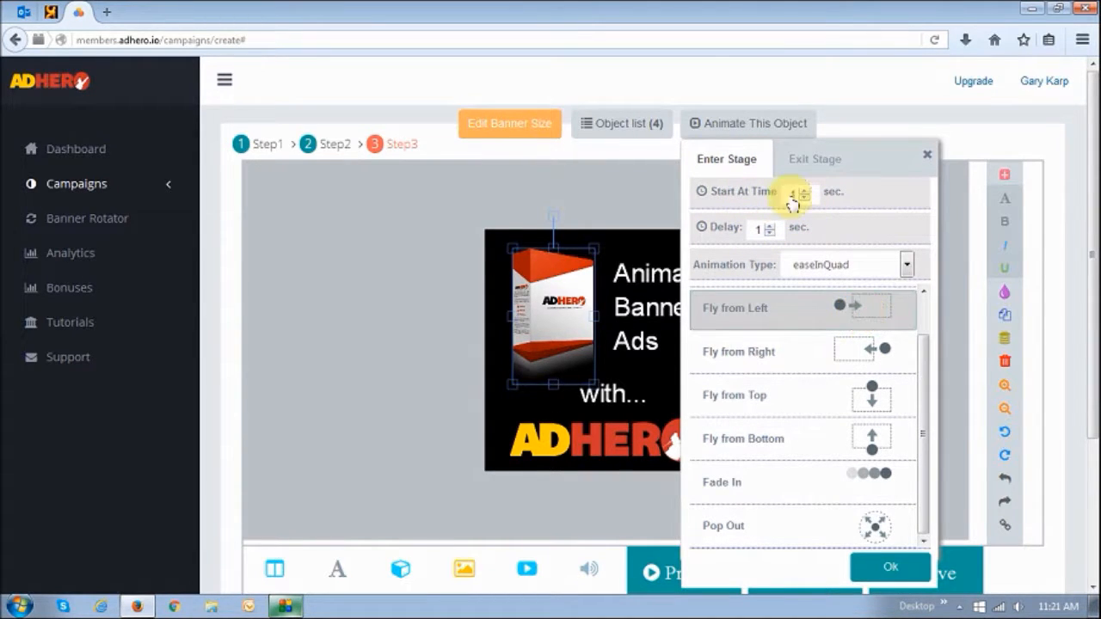
pyautogui.click(889, 566)
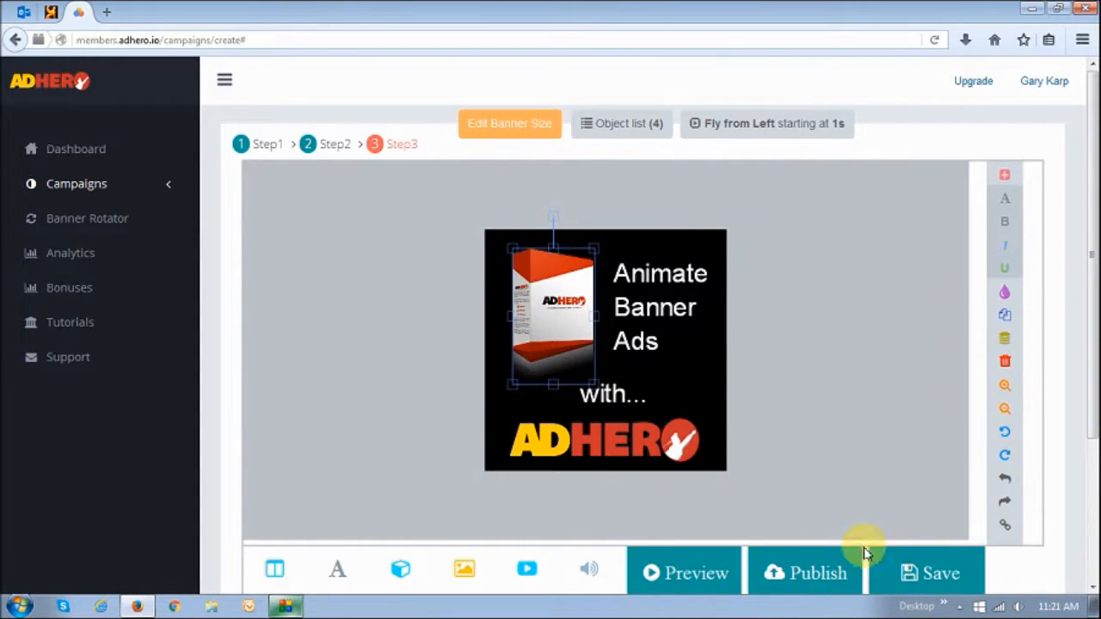
pyautogui.click(691, 581)
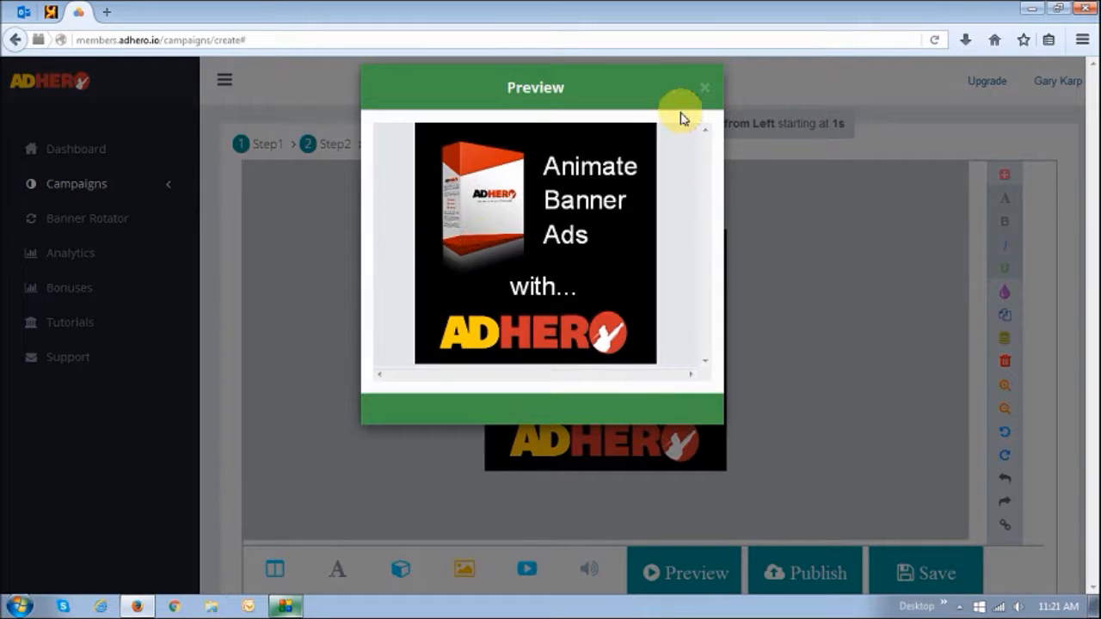
pyautogui.click(704, 88)
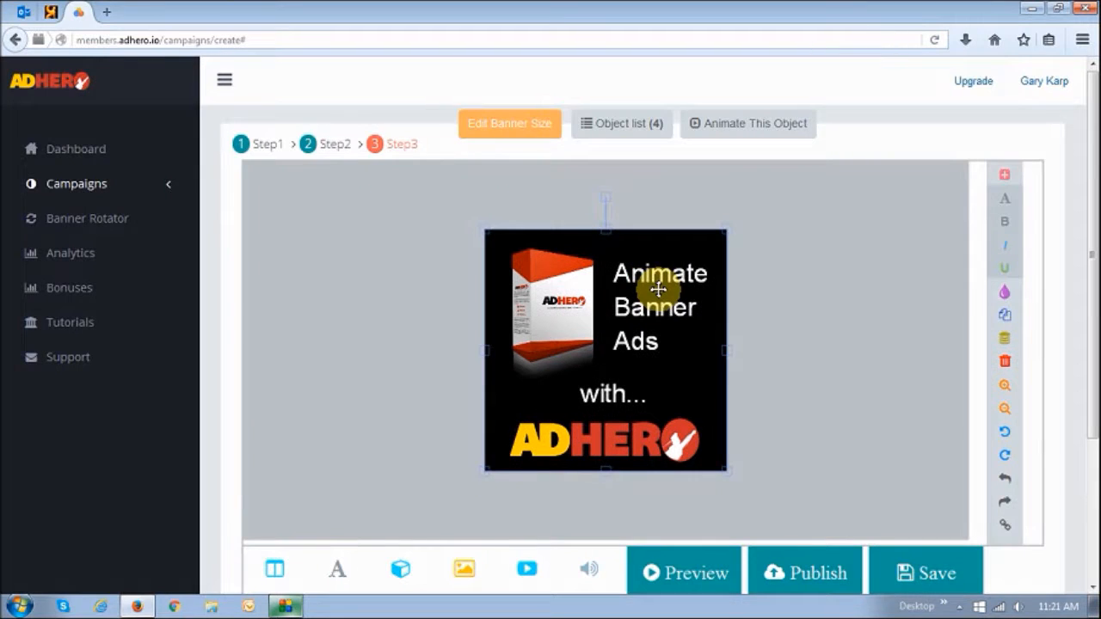
# Give the "Animate Banner Ads" text a Fly from Right entrance animation starting at 1 second
pyautogui.click(658, 326)
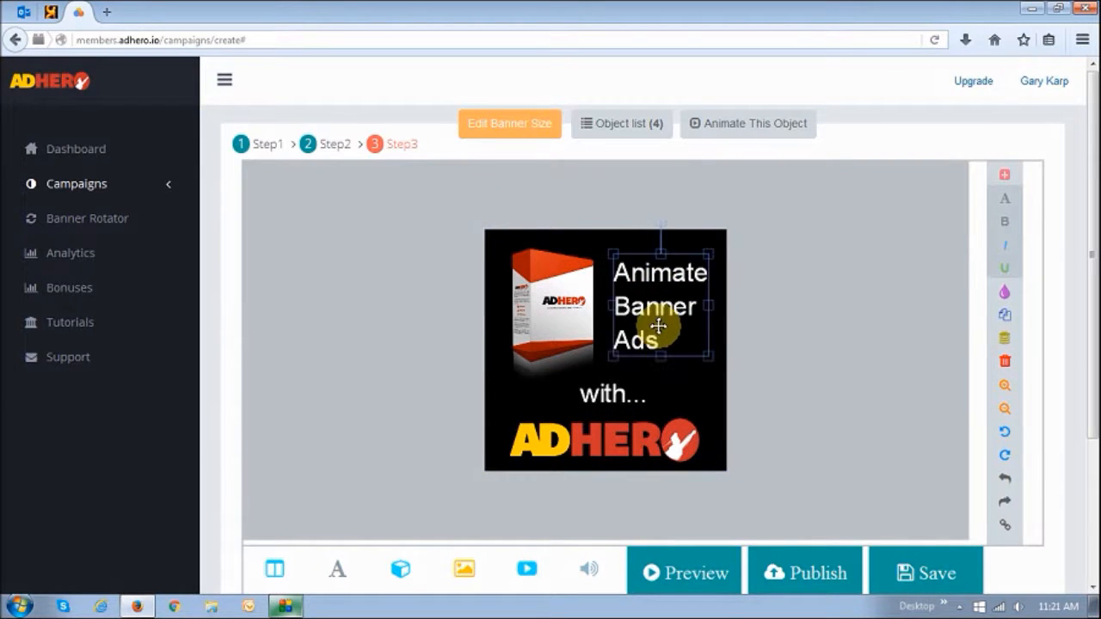
pyautogui.click(754, 134)
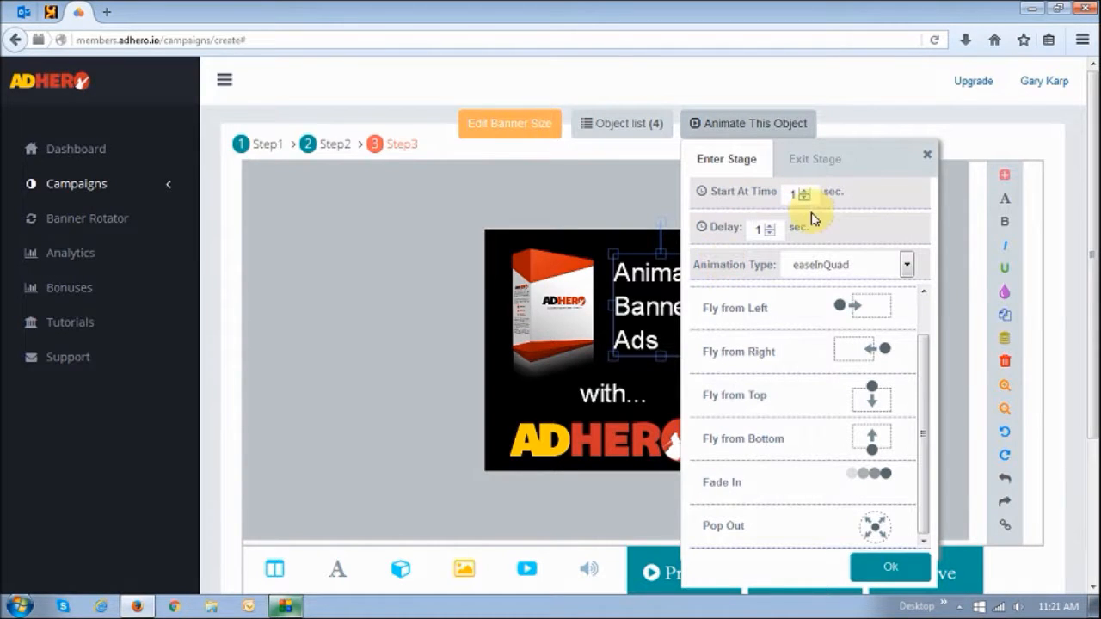
pyautogui.click(871, 355)
pyautogui.click(895, 568)
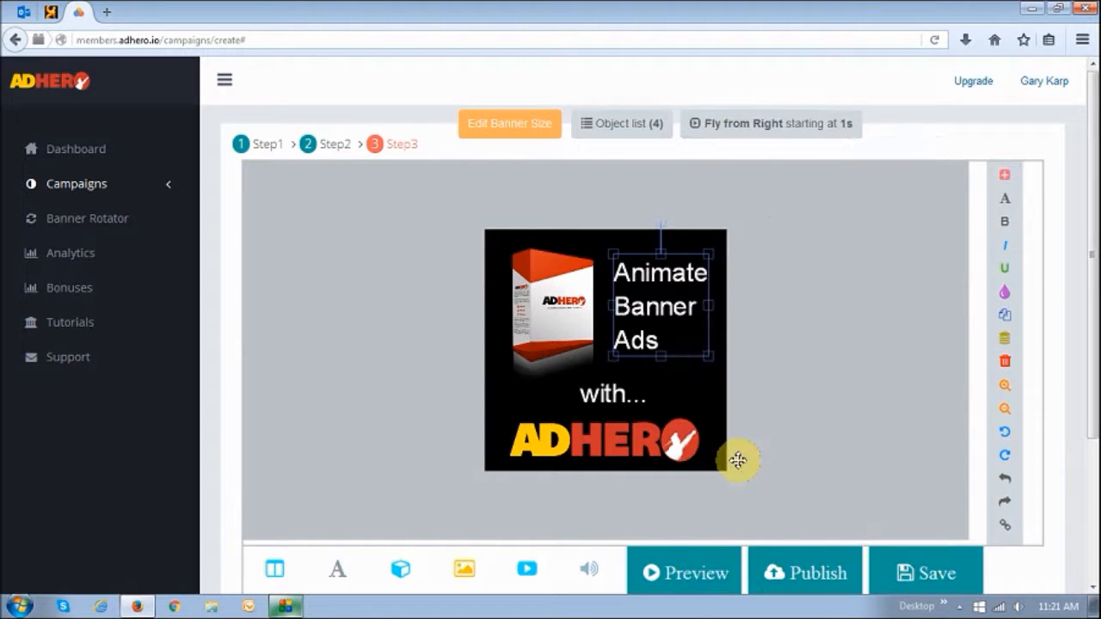
# Give the "with..." text a Fade In entrance animation
pyautogui.click(614, 395)
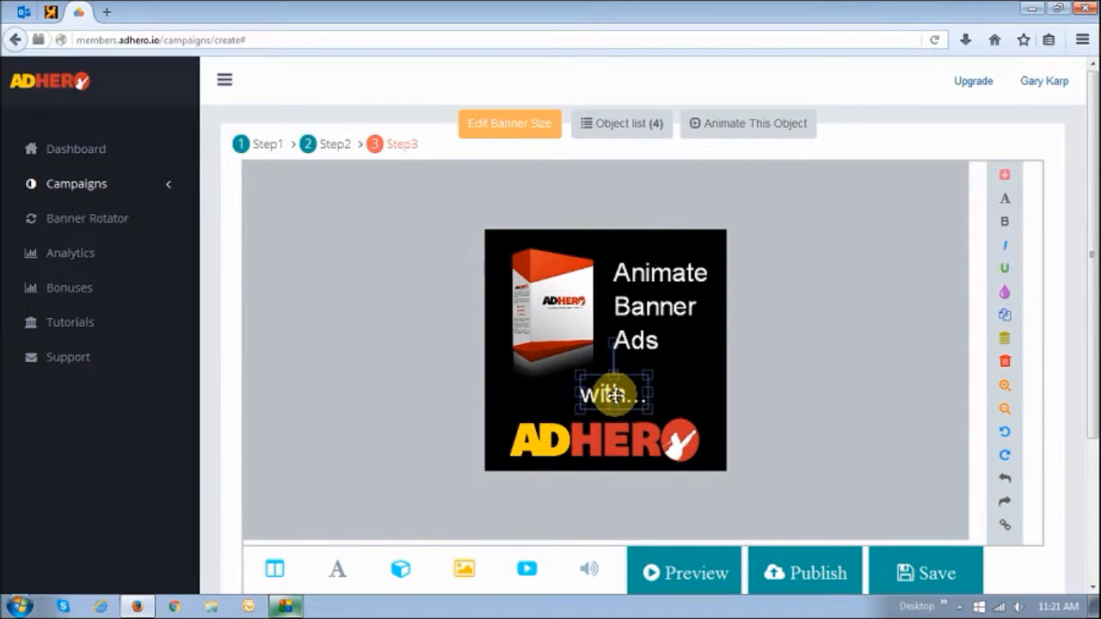
pyautogui.click(756, 123)
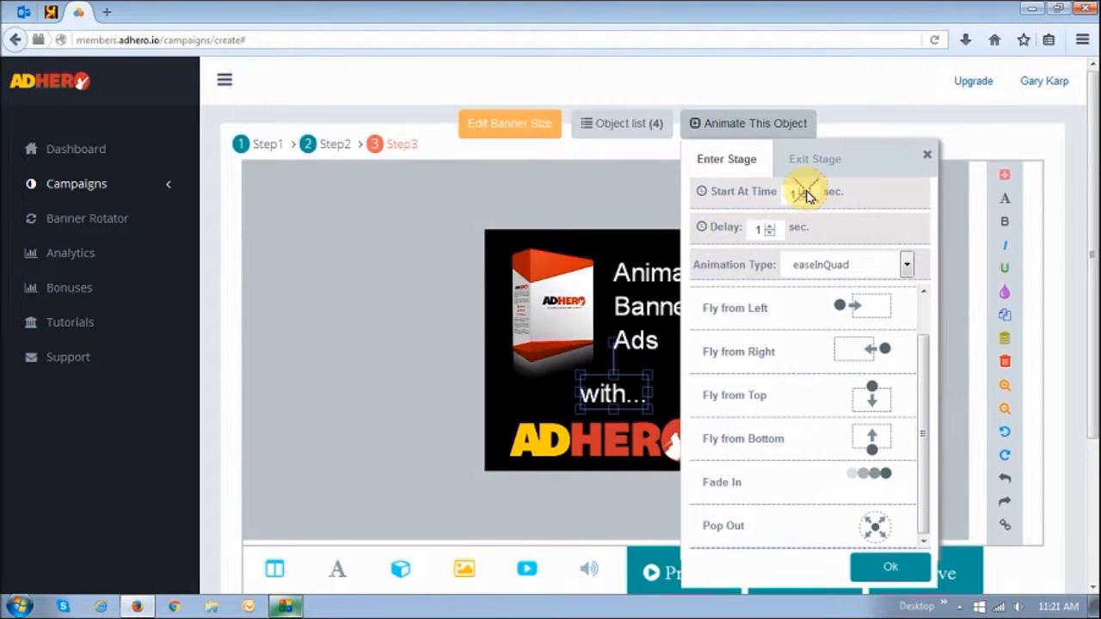
pyautogui.scroll(-3, 790, 298)
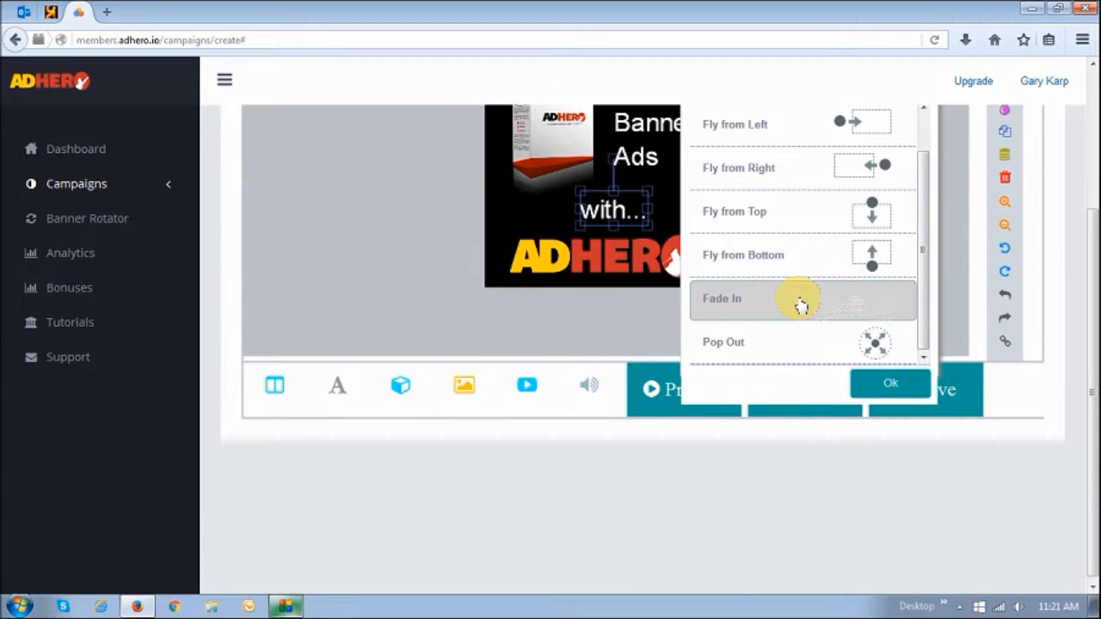
pyautogui.click(890, 385)
# Give the Ad Hero logo a Pop Out entrance animation starting at 1 second and preview the banner
pyautogui.scroll(2, 688, 348)
pyautogui.click(636, 366)
pyautogui.scroll(2, 770, 357)
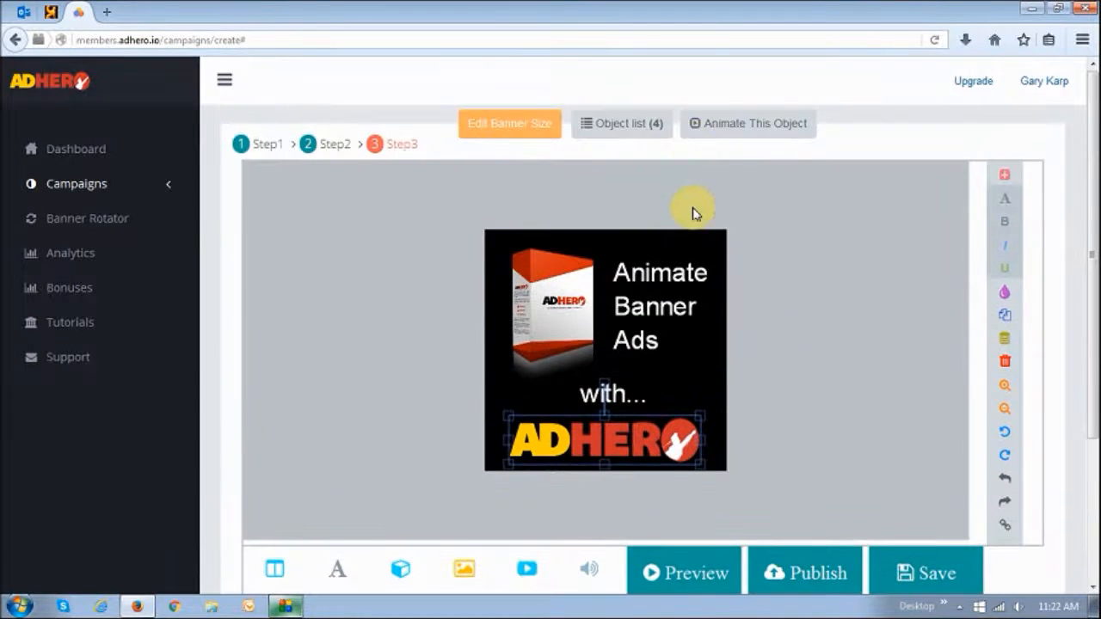
pyautogui.click(778, 124)
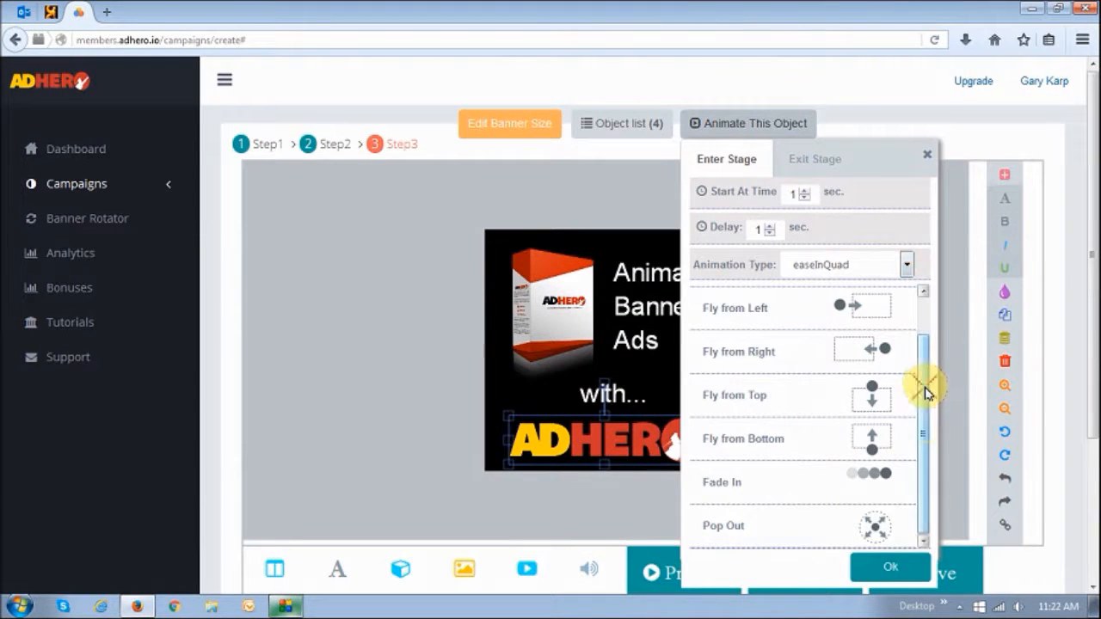
pyautogui.click(876, 542)
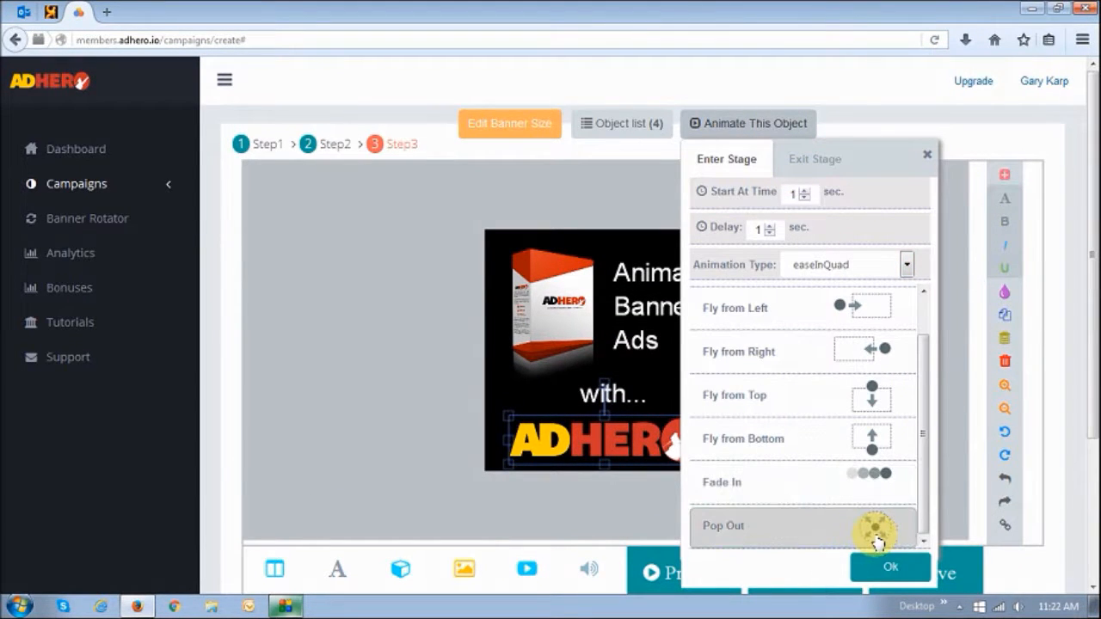
pyautogui.click(890, 570)
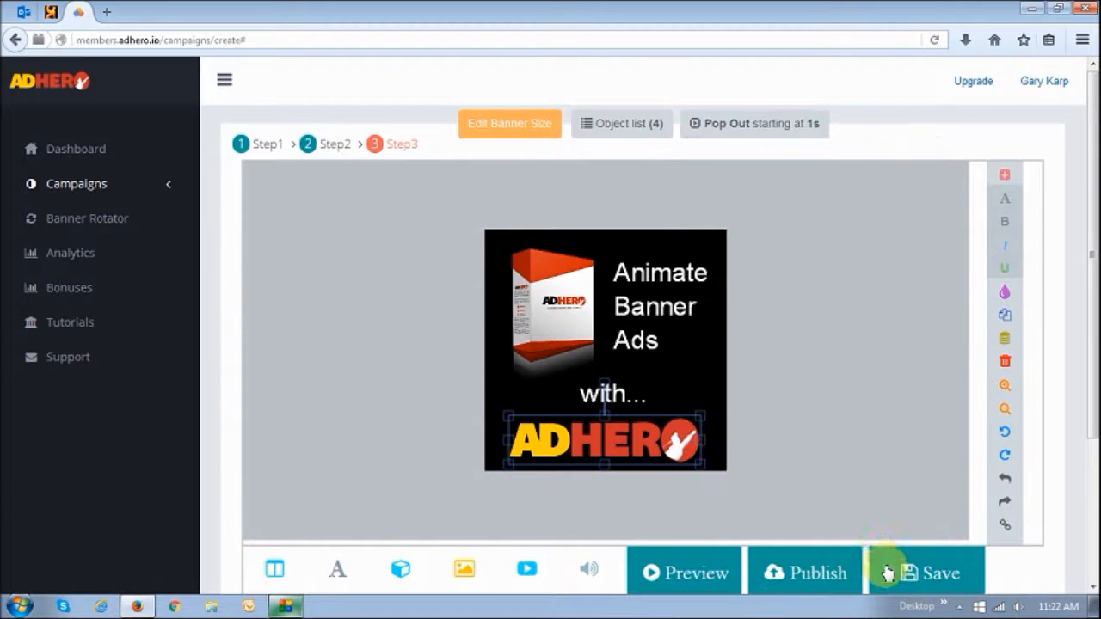
pyautogui.click(813, 455)
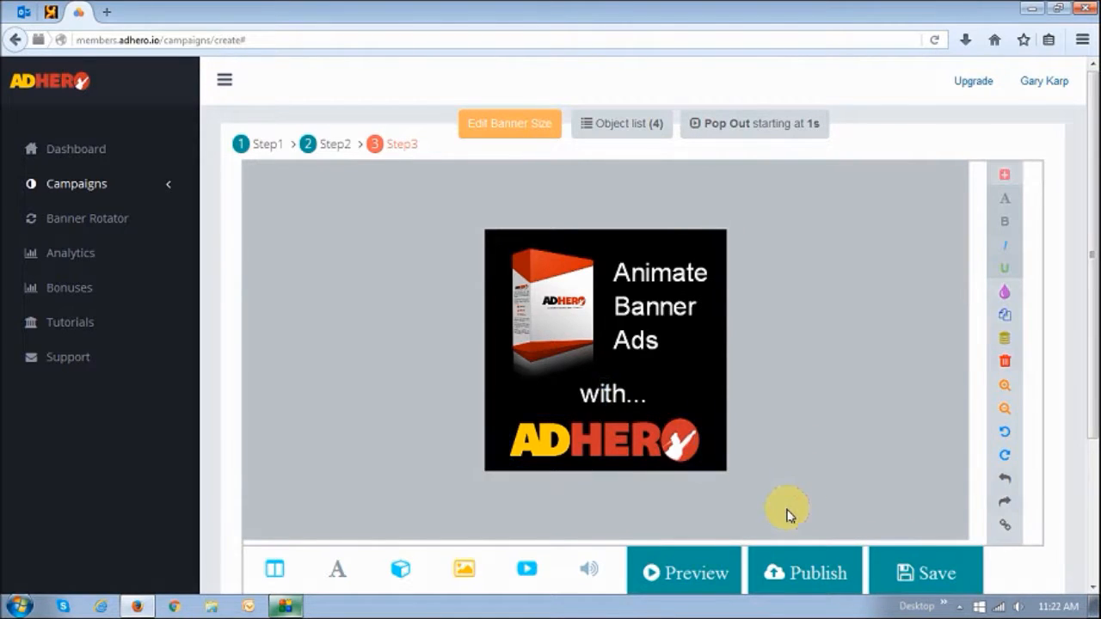
pyautogui.click(688, 578)
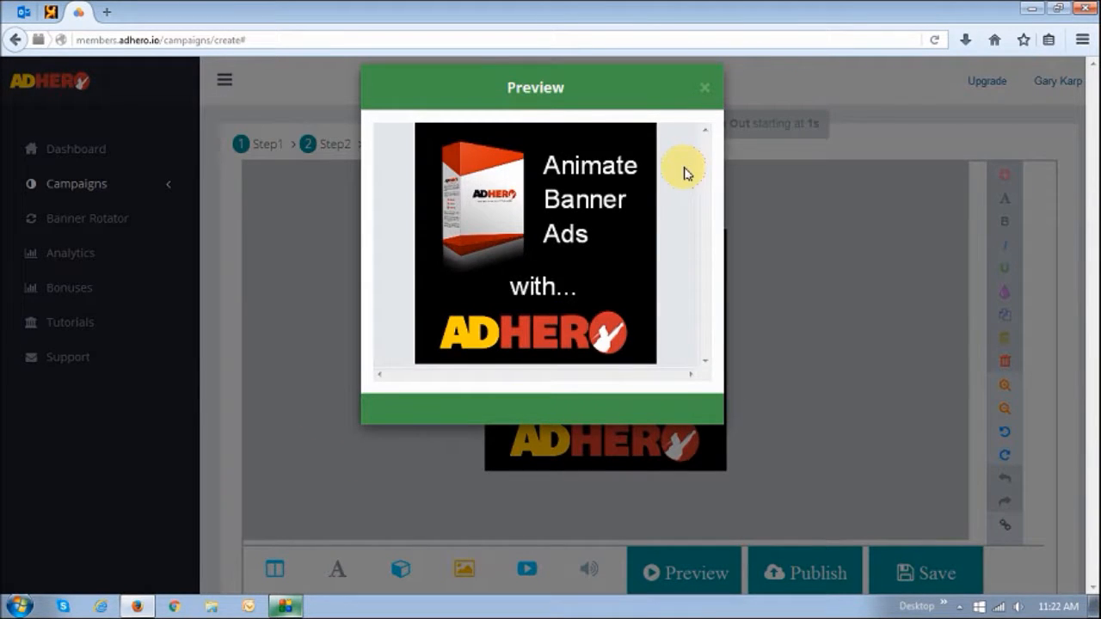
pyautogui.click(706, 88)
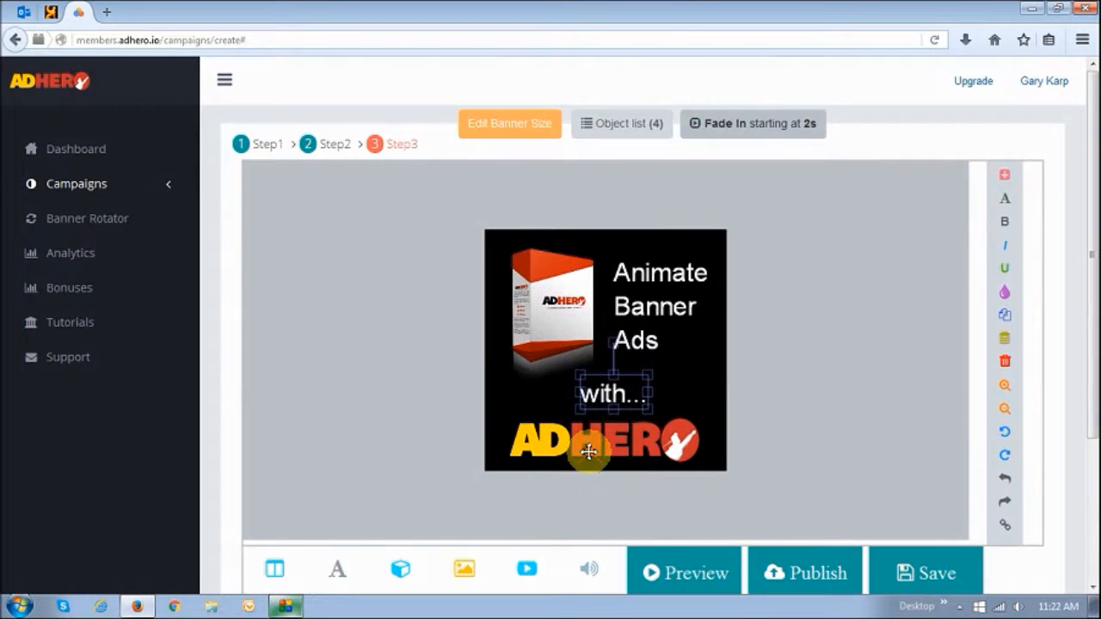
# Delay the logo's Pop Out animation to start at 3 seconds and preview the banner again
pyautogui.click(589, 451)
pyautogui.click(779, 128)
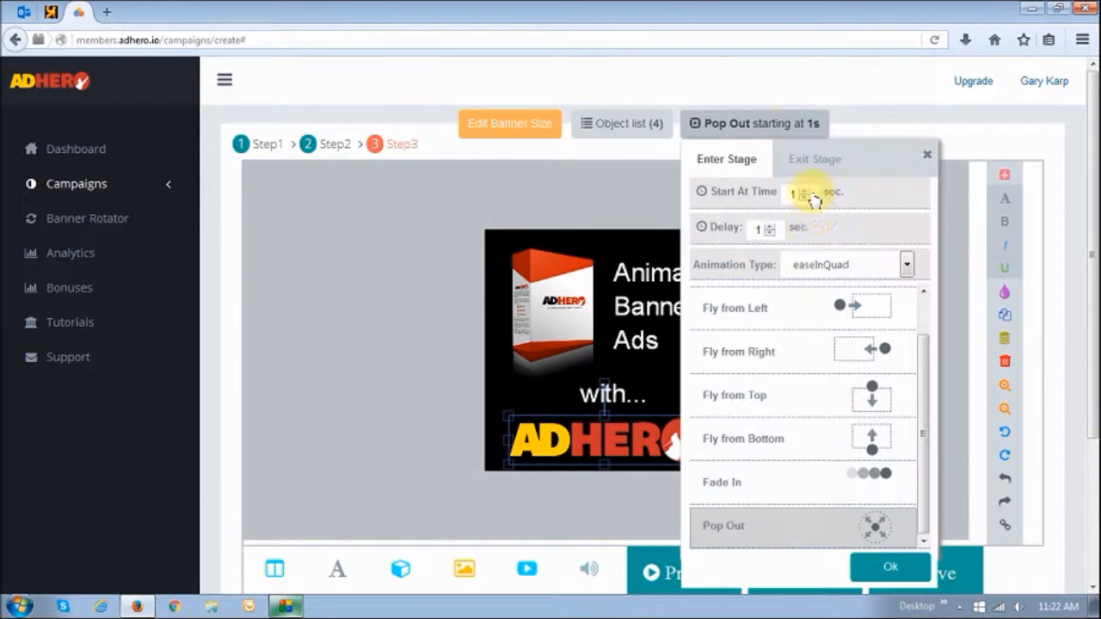
pyautogui.click(805, 191)
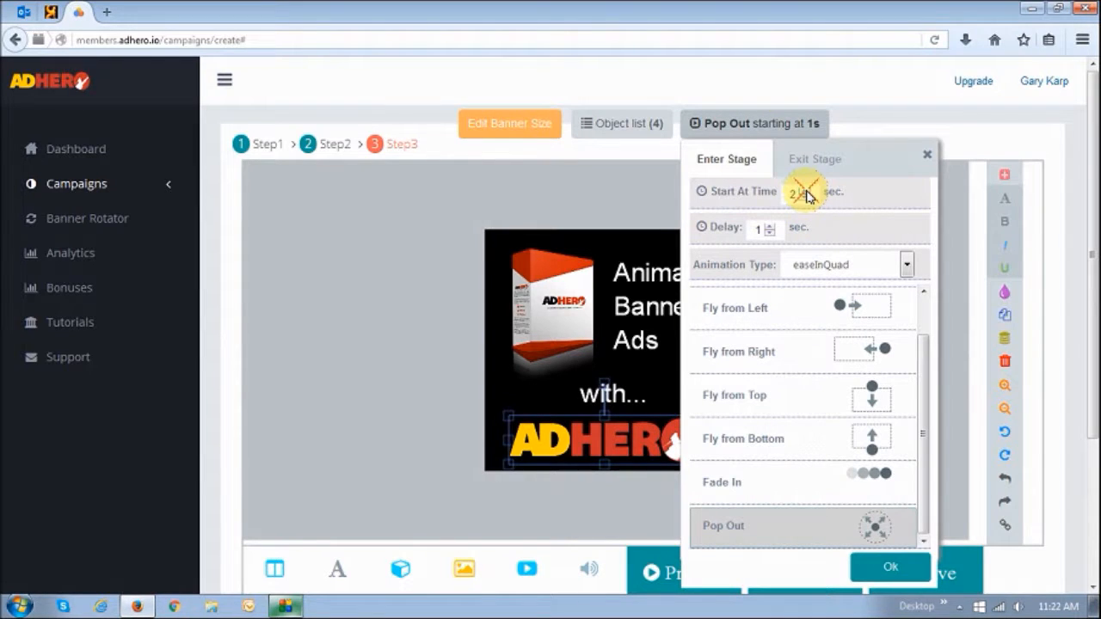
pyautogui.click(893, 572)
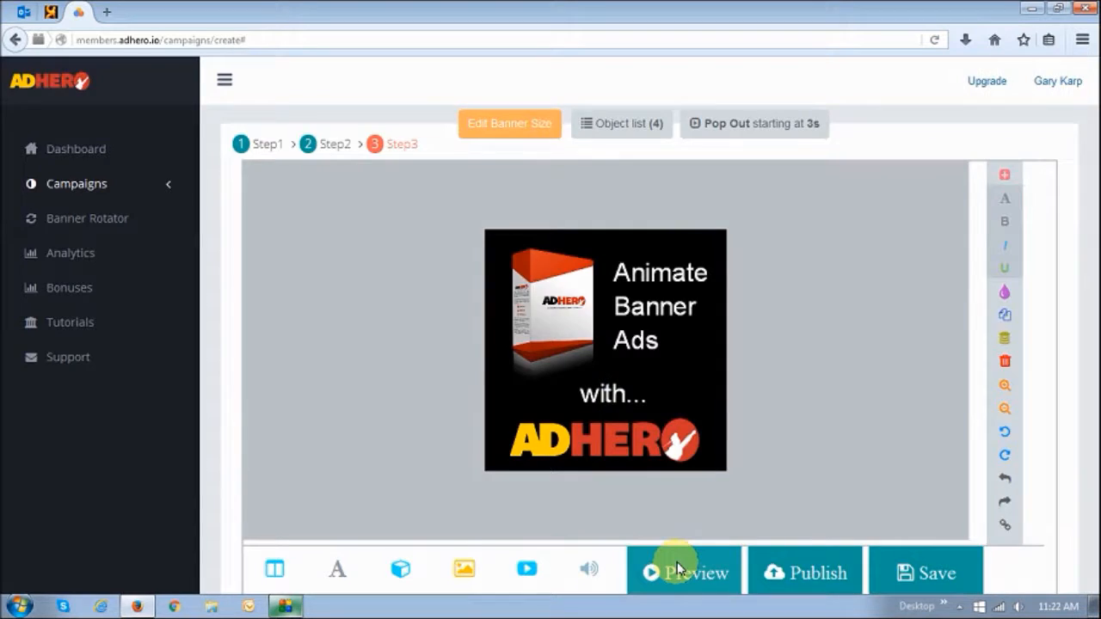
pyautogui.click(680, 573)
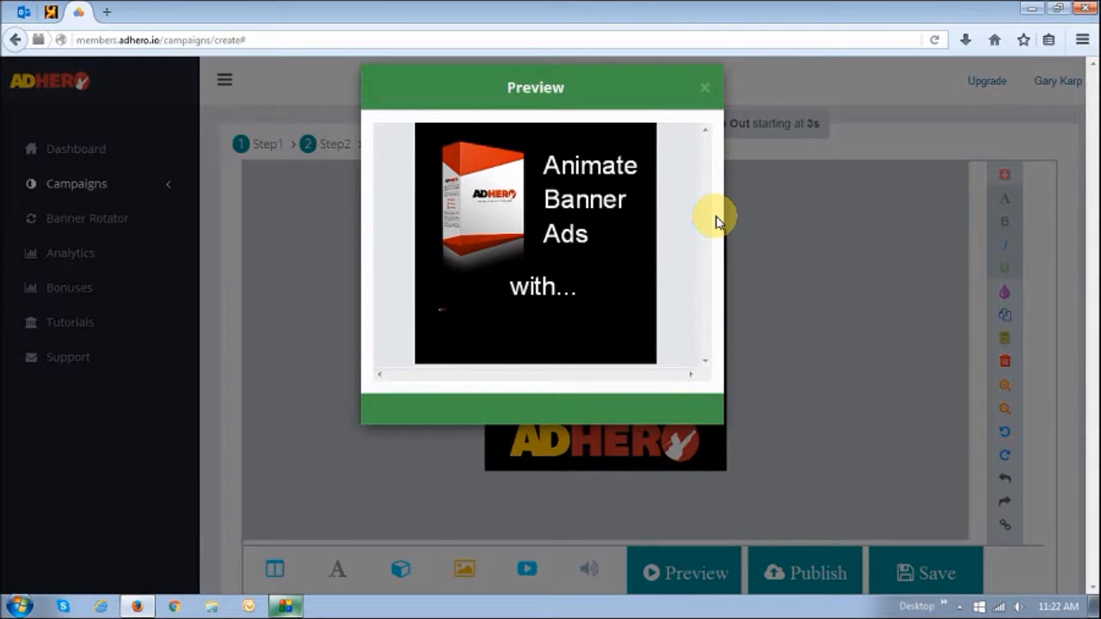
pyautogui.click(710, 93)
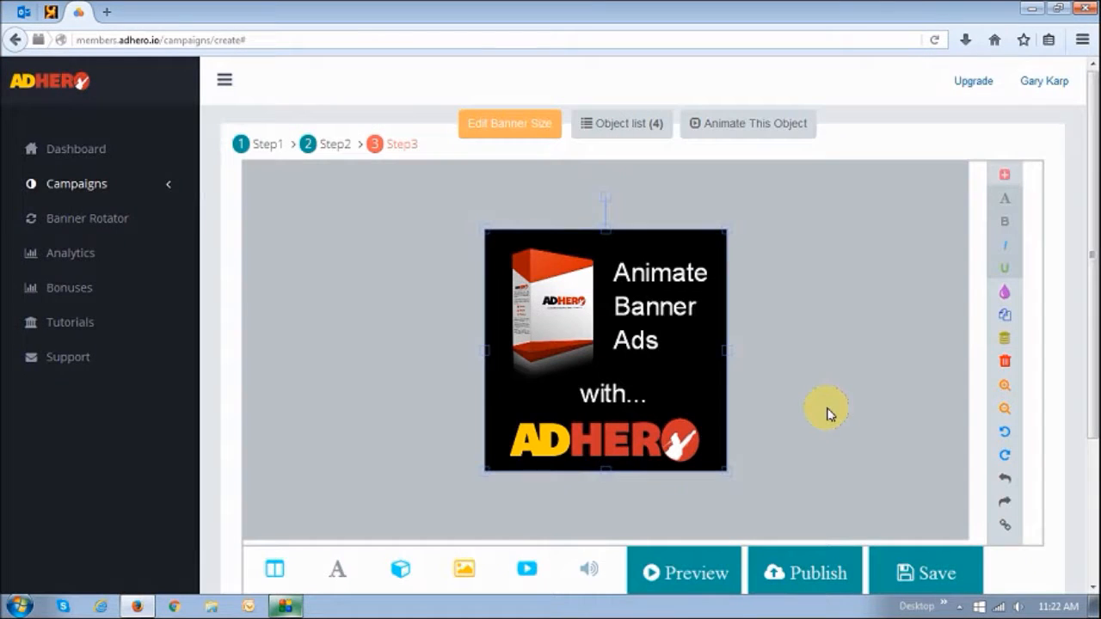
# Look through the available easing types in the entrance animation settings without changing the easeInQuad choice
pyautogui.click(791, 352)
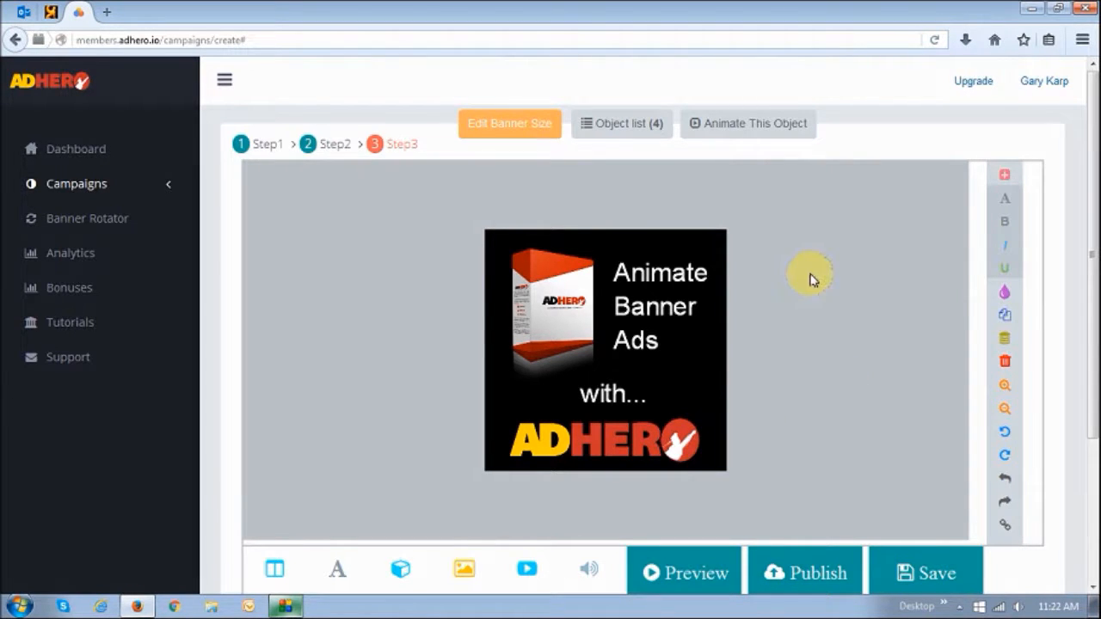
pyautogui.click(766, 123)
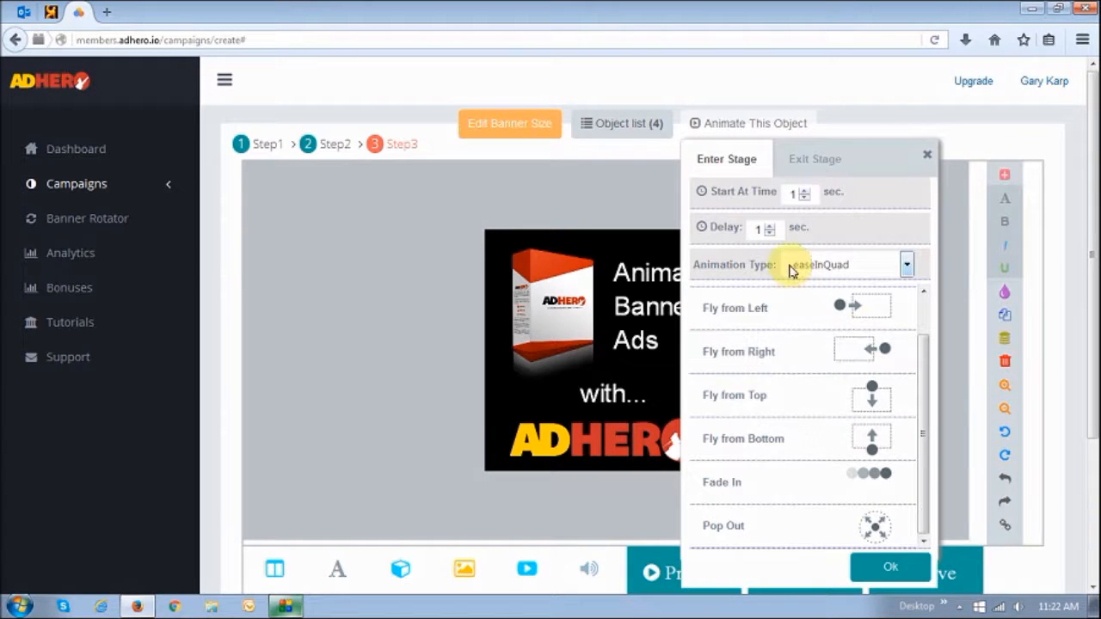
pyautogui.click(908, 267)
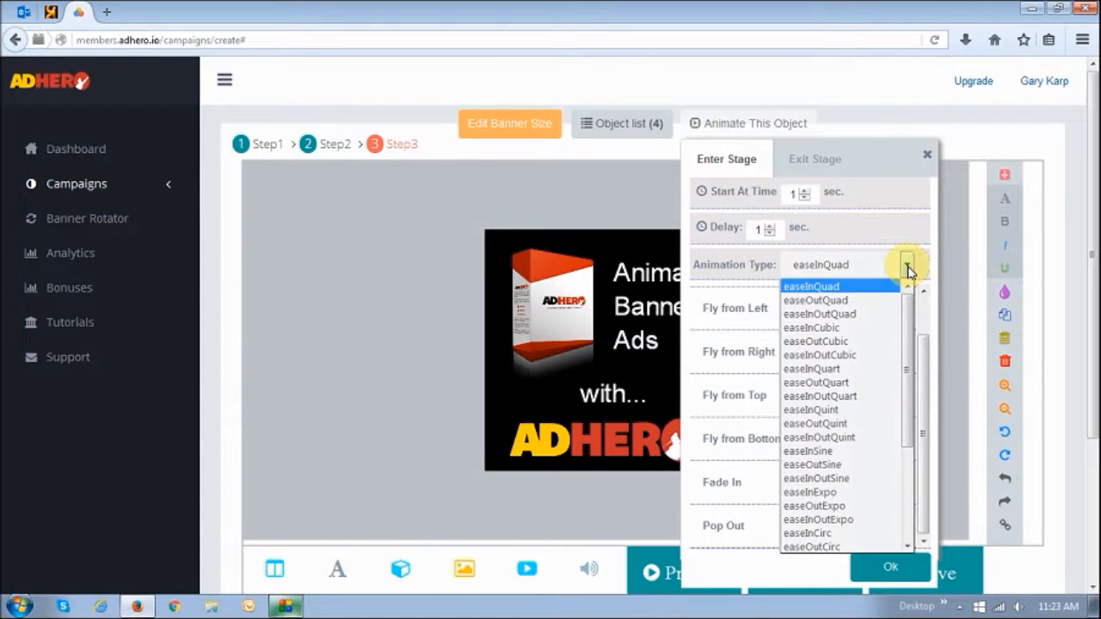
pyautogui.click(753, 276)
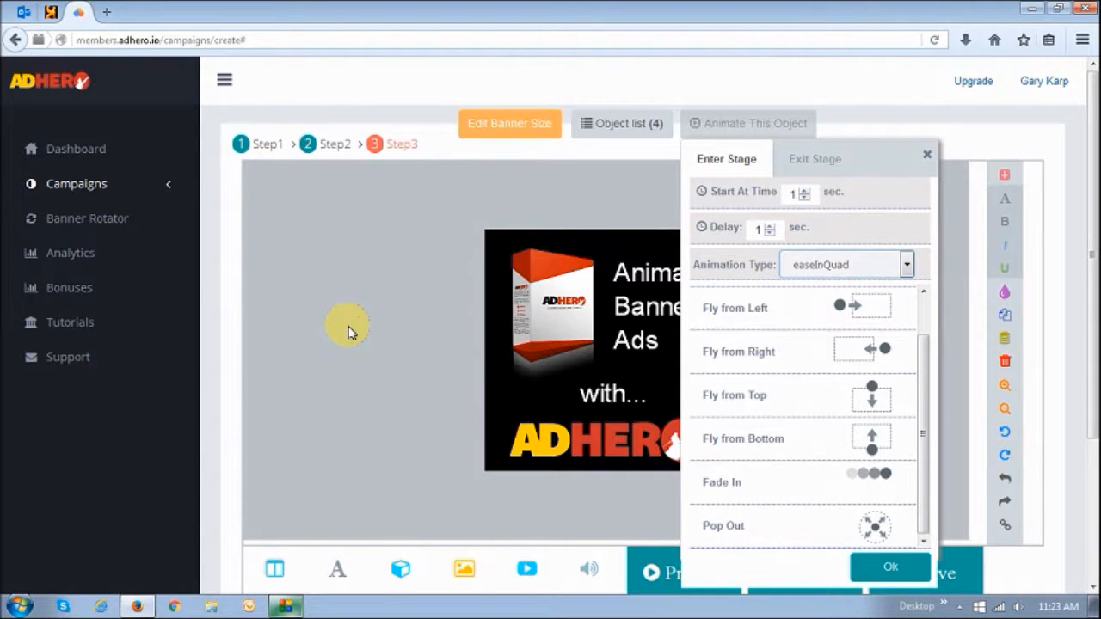
pyautogui.click(353, 328)
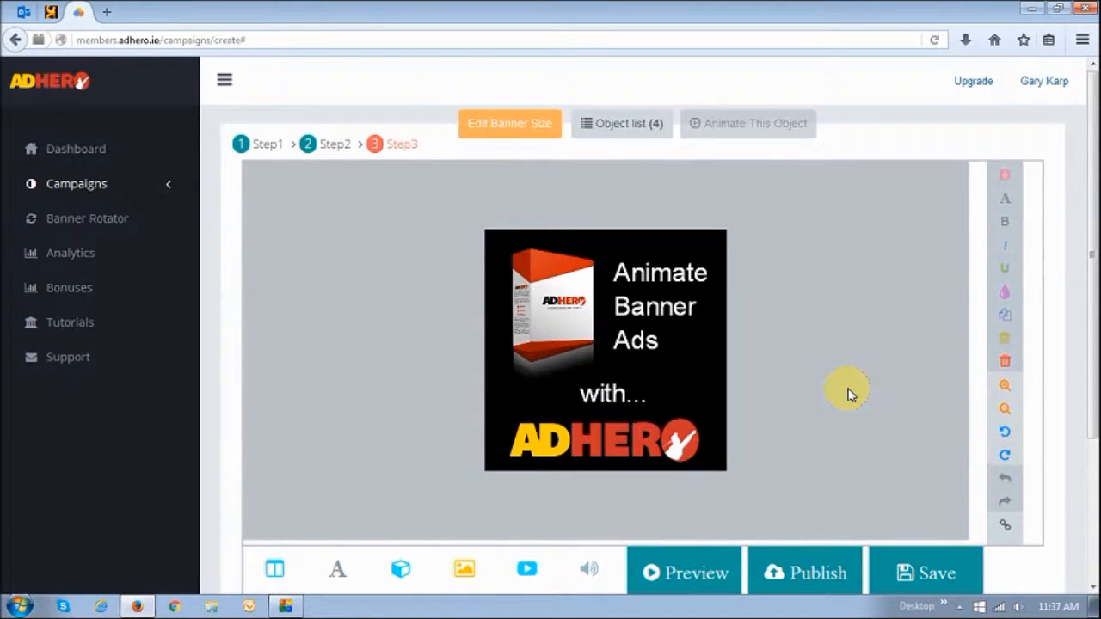
# Save the finished Ad Hero banner
pyautogui.scroll(-2, 847, 394)
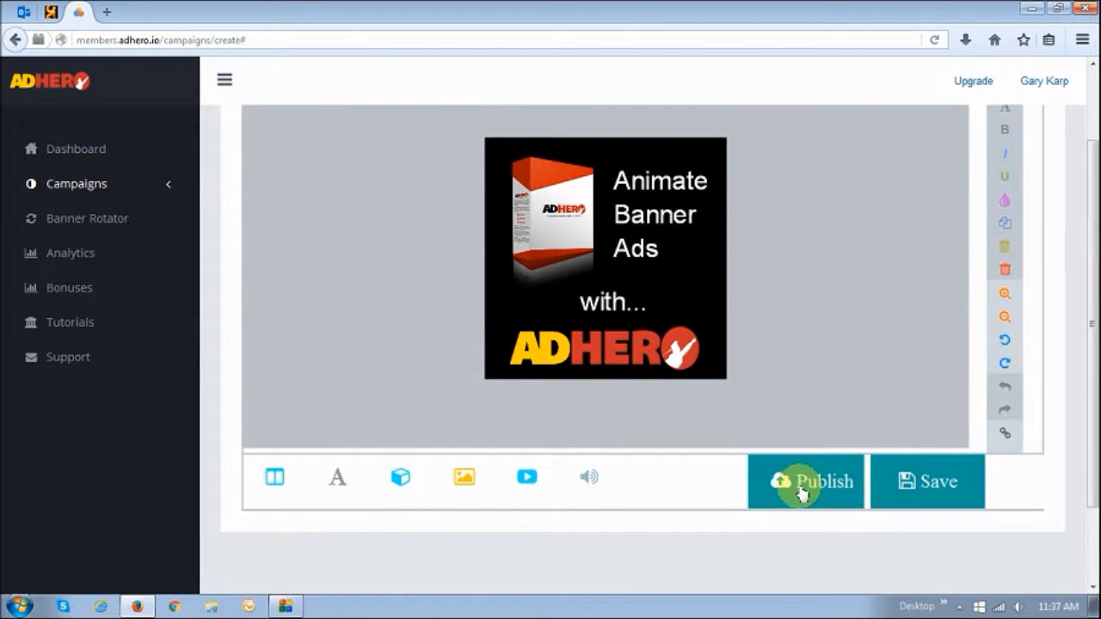
pyautogui.click(942, 488)
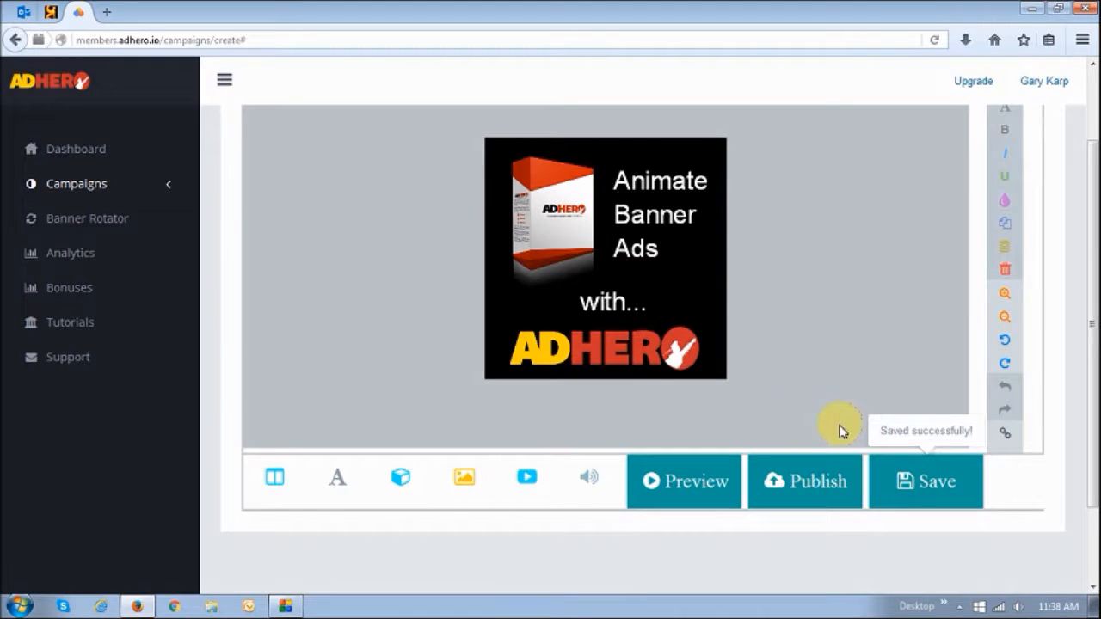
pyautogui.scroll(2, 841, 366)
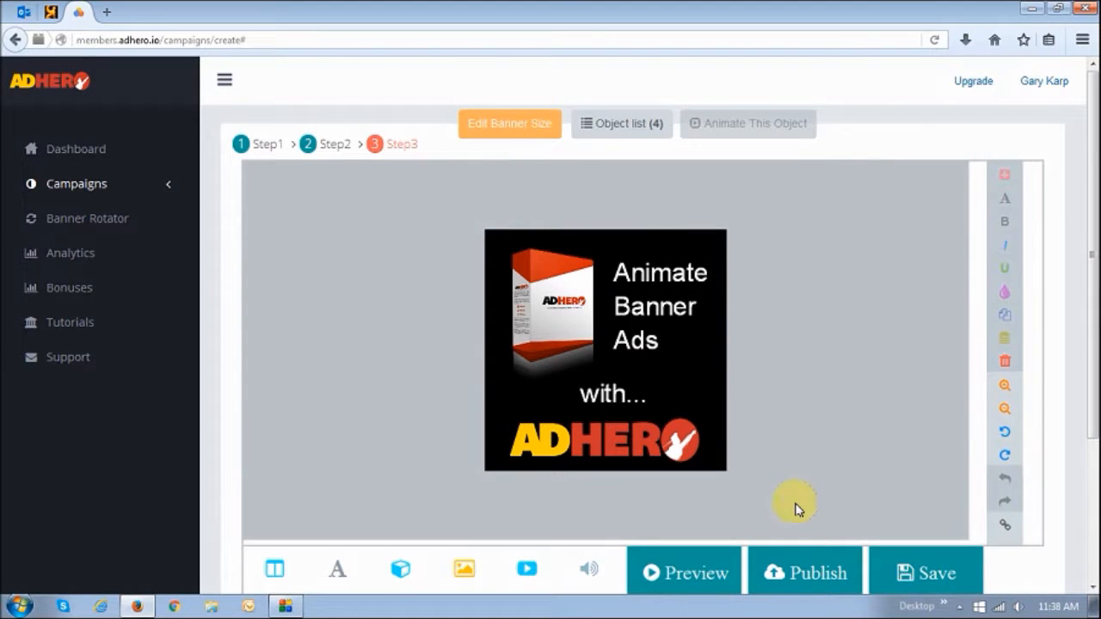
# Open the banner's publishing options, compare the responsive and fixed-size embed codes, and copy the fixed-size one
pyautogui.click(821, 581)
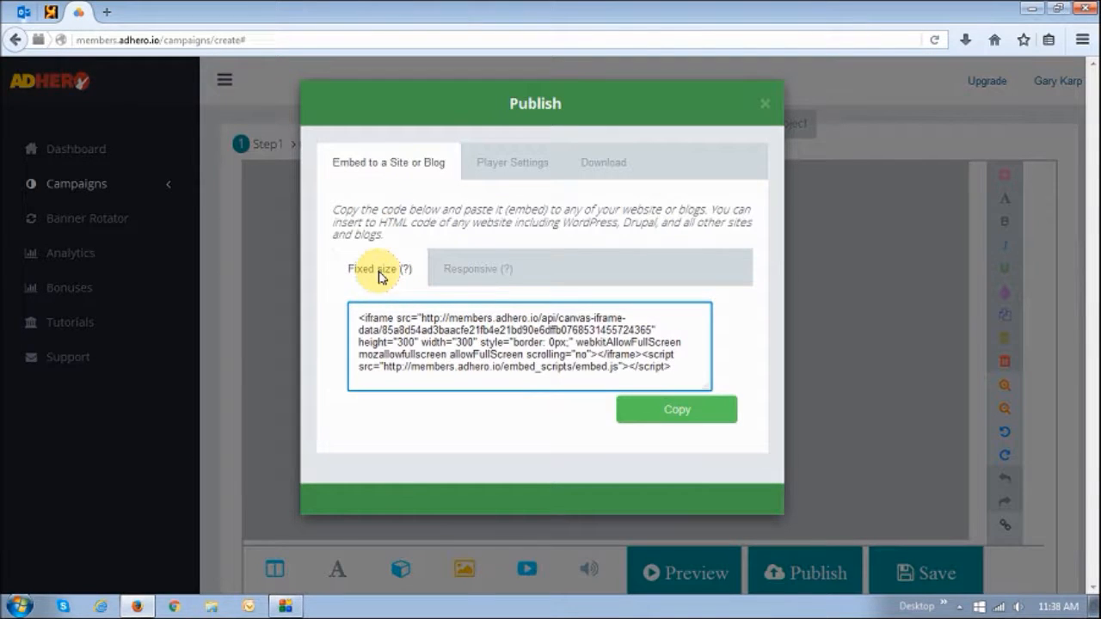
pyautogui.click(497, 272)
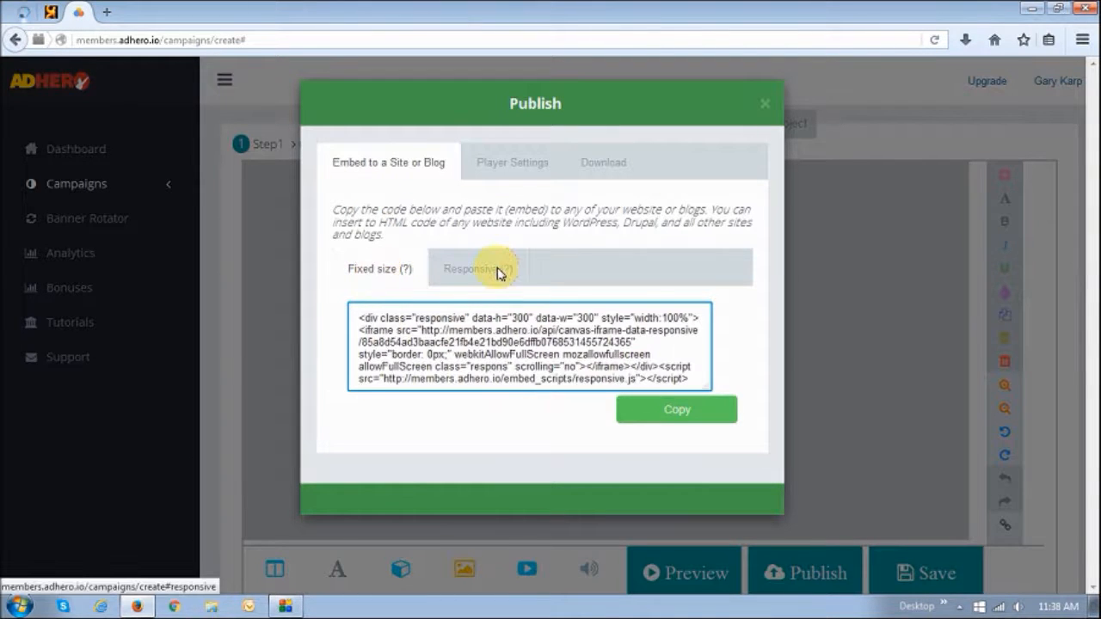
pyautogui.click(407, 274)
pyautogui.click(675, 419)
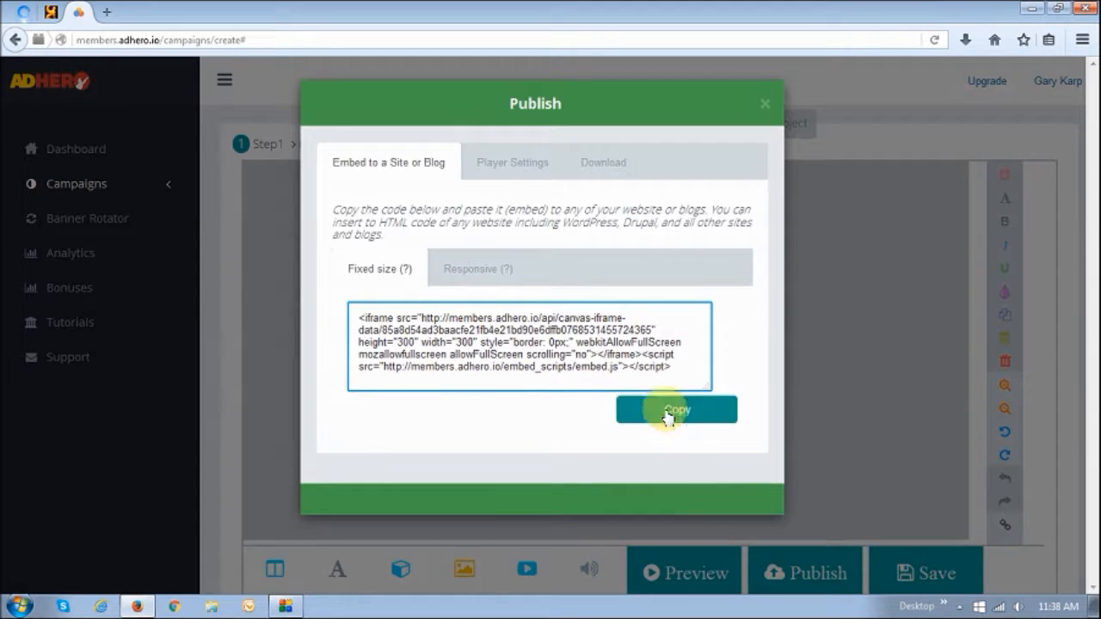
# Check the Loop player setting and the JPG download option, and copy the fixed-size embed code again
pyautogui.click(514, 165)
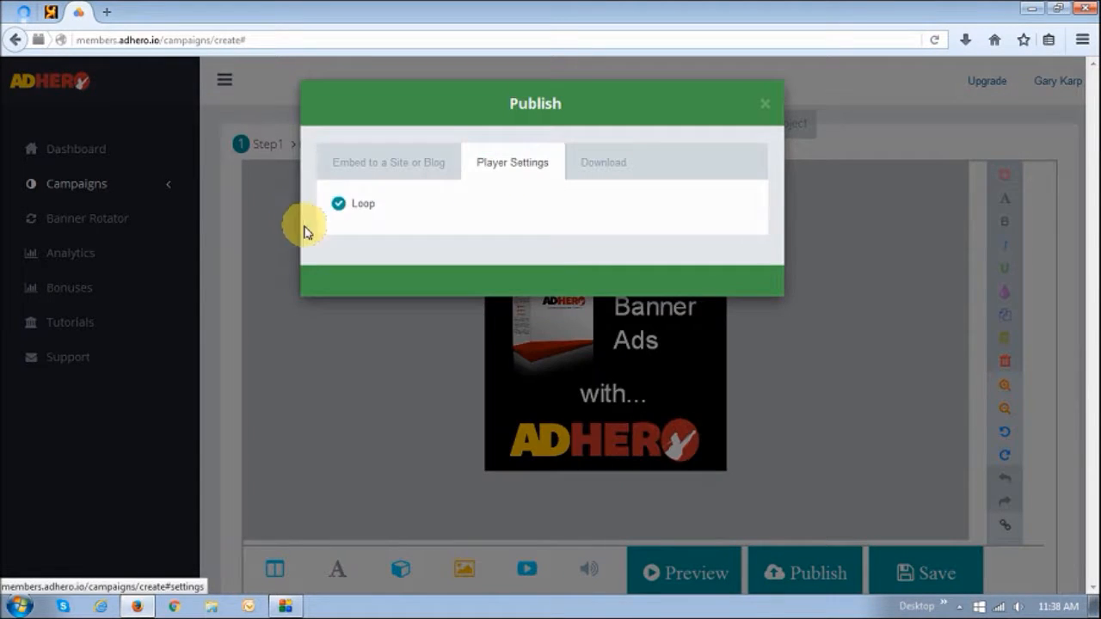
pyautogui.click(339, 206)
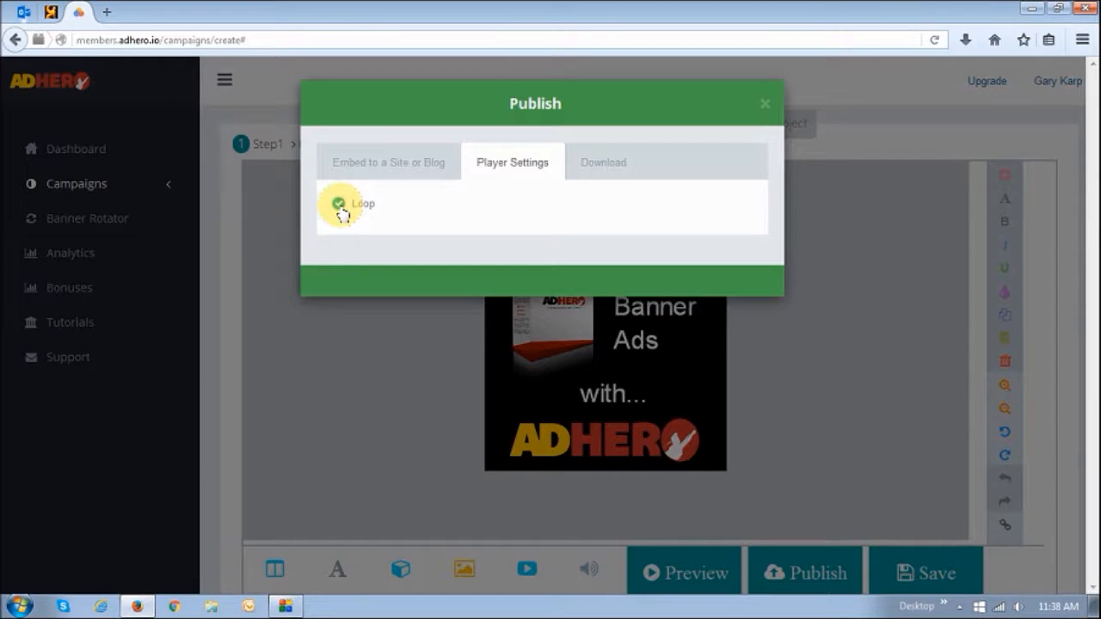
pyautogui.click(612, 166)
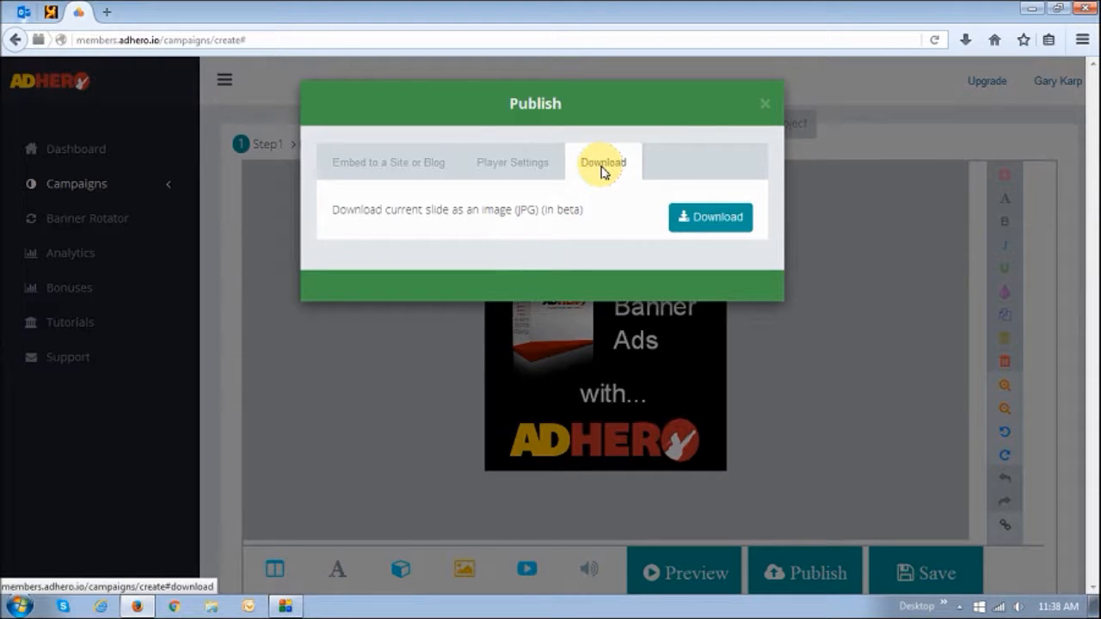
pyautogui.click(384, 177)
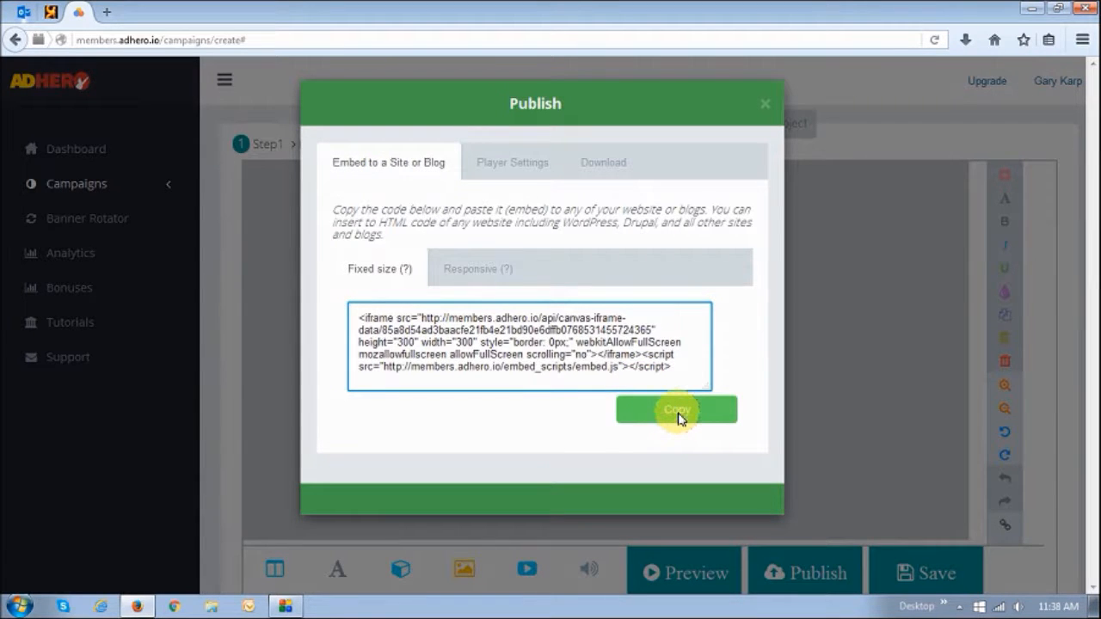
pyautogui.click(648, 422)
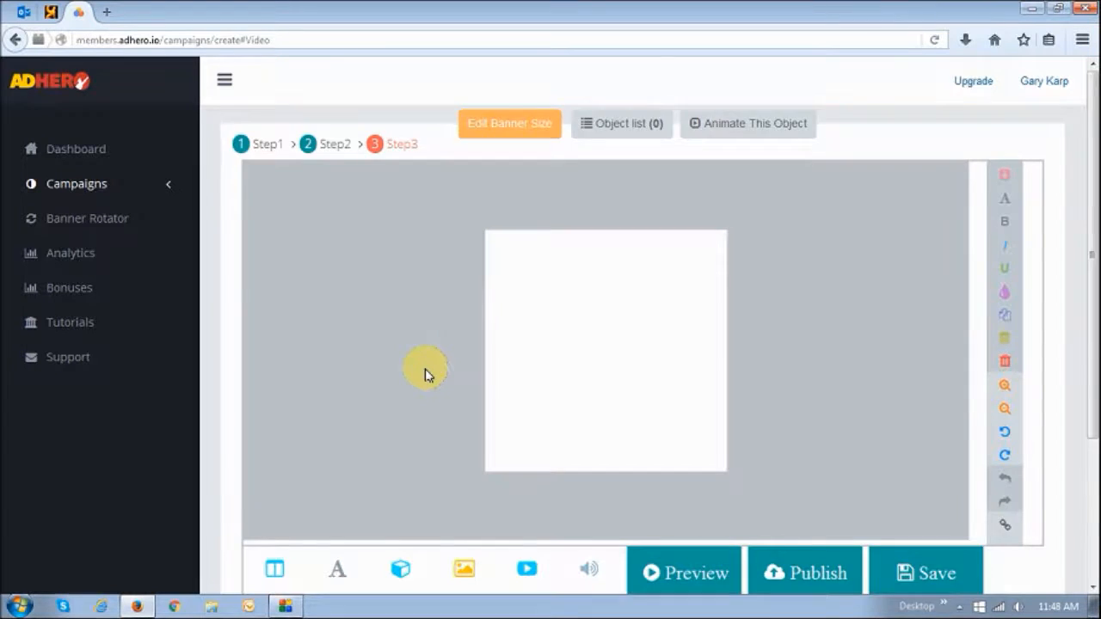
# Fill the blank banner's background with a custom dark blue colour
pyautogui.scroll(-2, 425, 374)
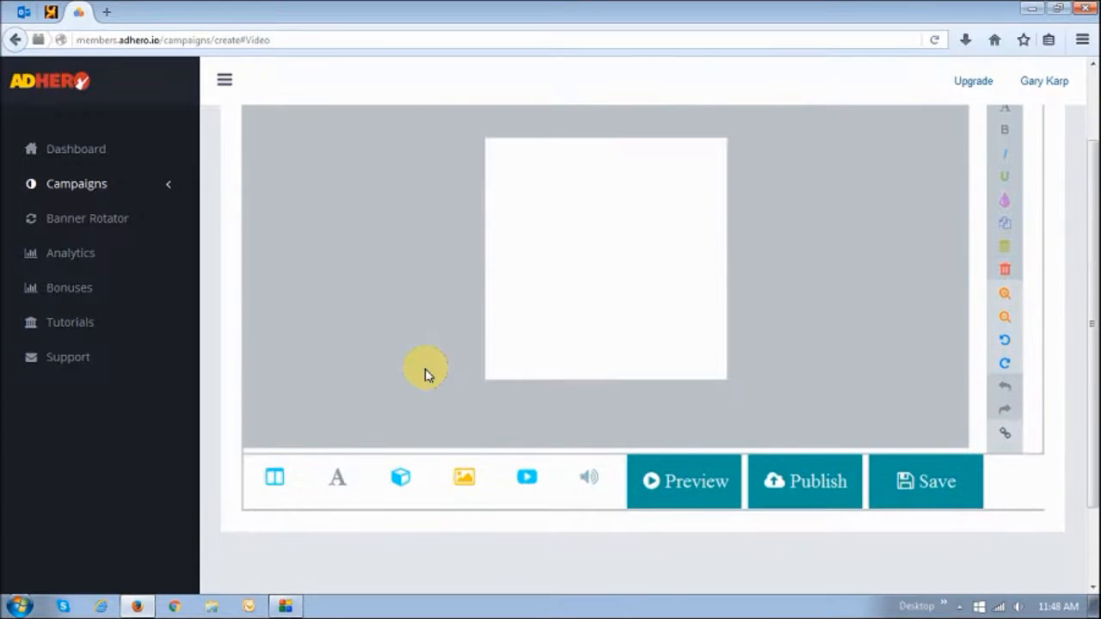
pyautogui.click(275, 481)
pyautogui.scroll(-2, 275, 477)
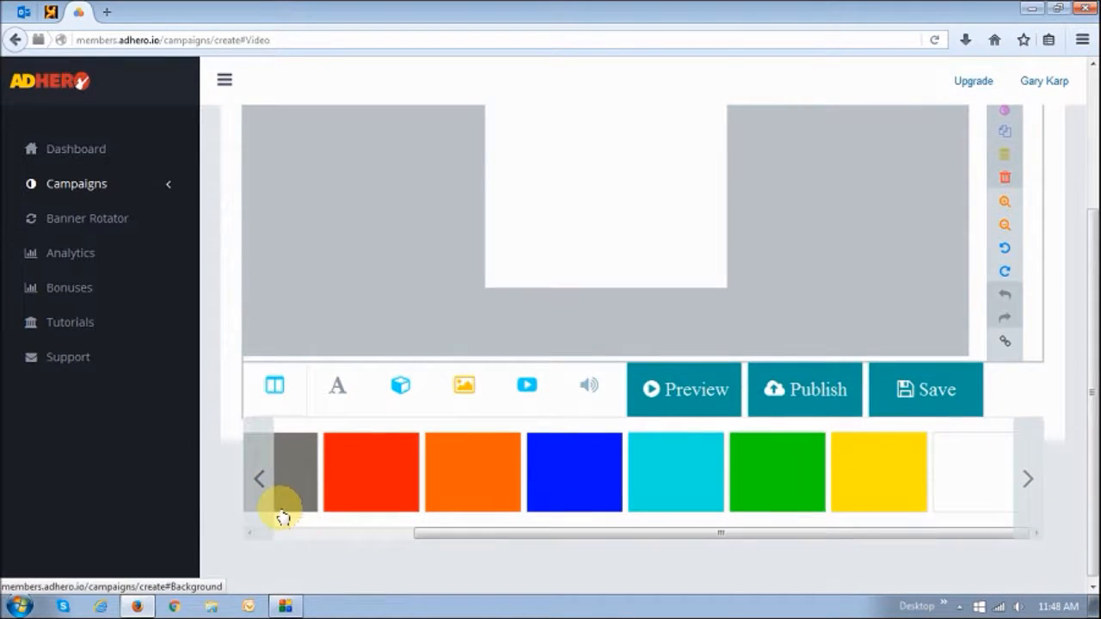
pyautogui.click(404, 532)
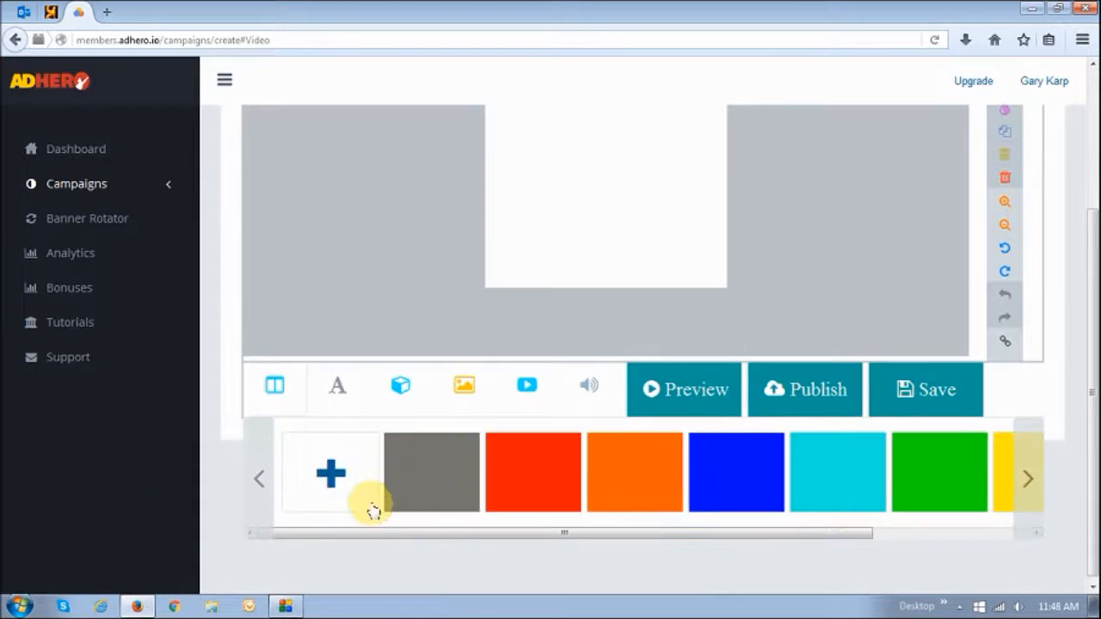
pyautogui.click(335, 480)
pyautogui.click(405, 419)
pyautogui.click(419, 282)
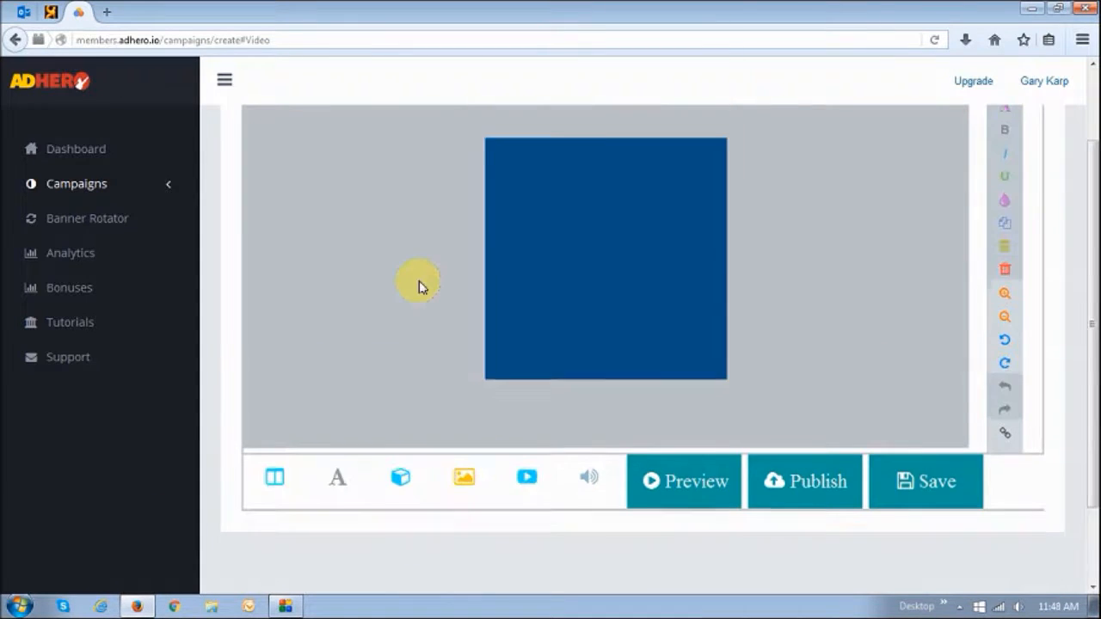
pyautogui.scroll(2, 414, 287)
# Insert the YouTube video youtube.com/watch?v=DahoafZ7aT8 into the blue banner, leaving the video start and end times blank
pyautogui.scroll(-2, 404, 301)
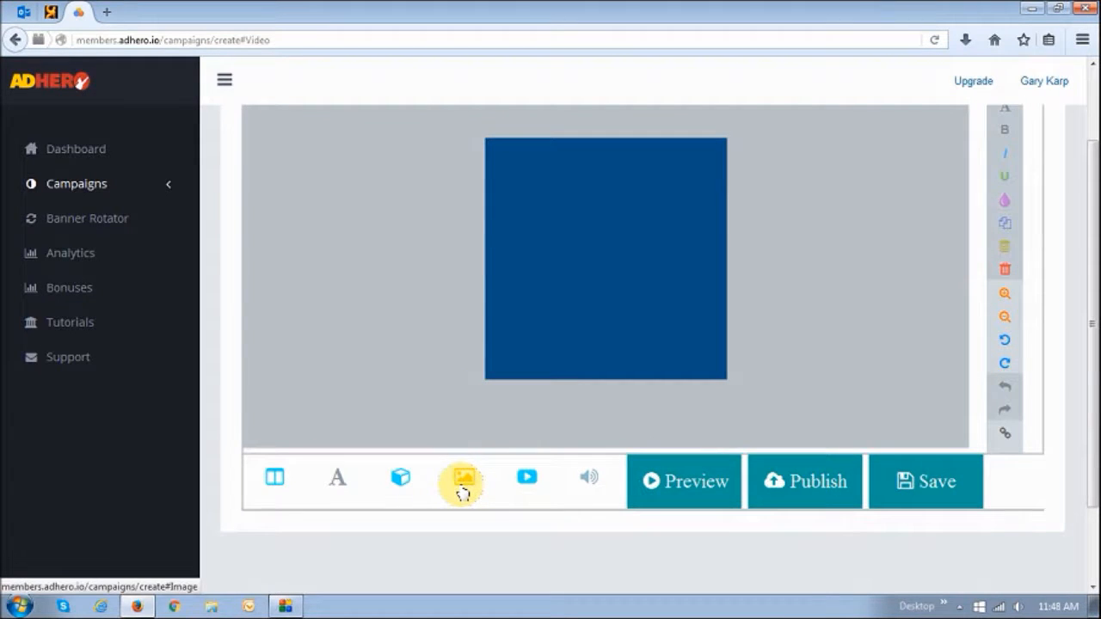
pyautogui.click(527, 478)
pyautogui.click(396, 200)
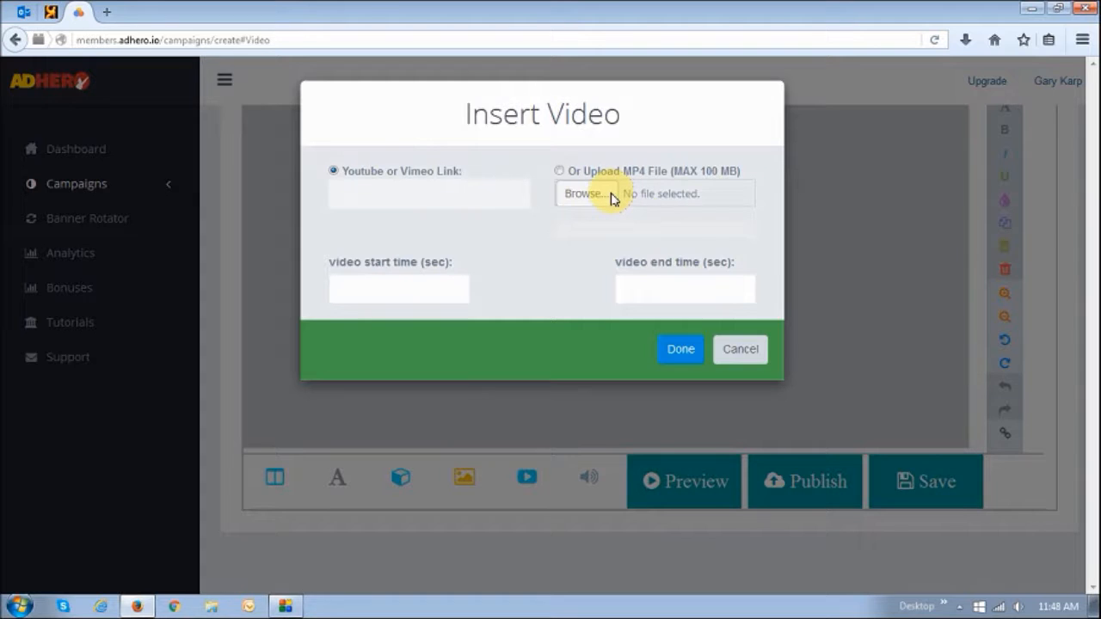
pyautogui.click(409, 286)
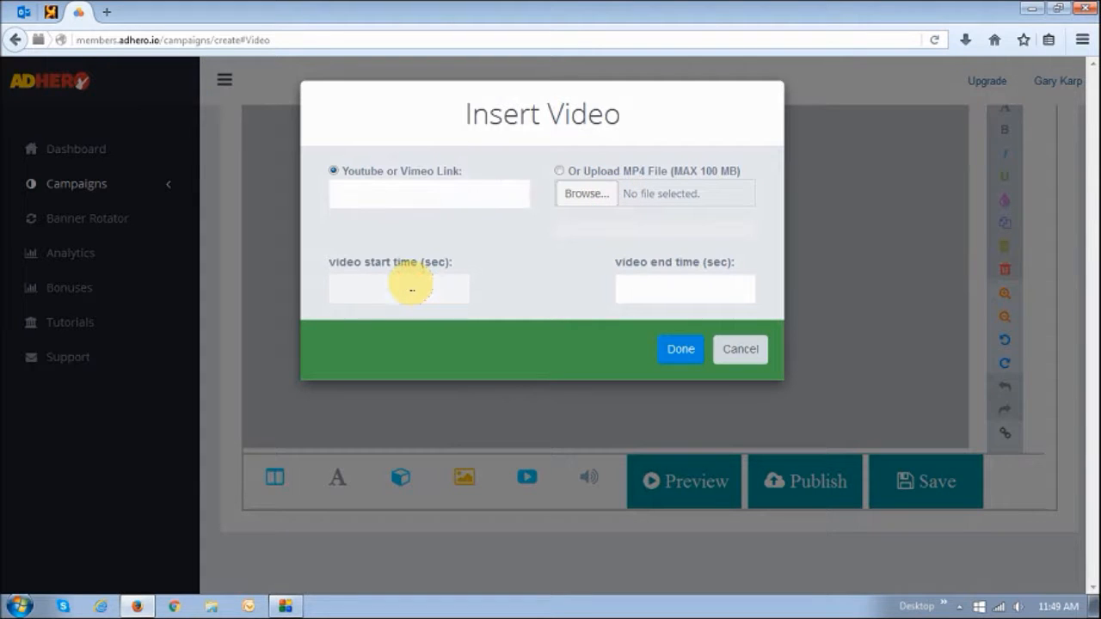
pyautogui.click(659, 290)
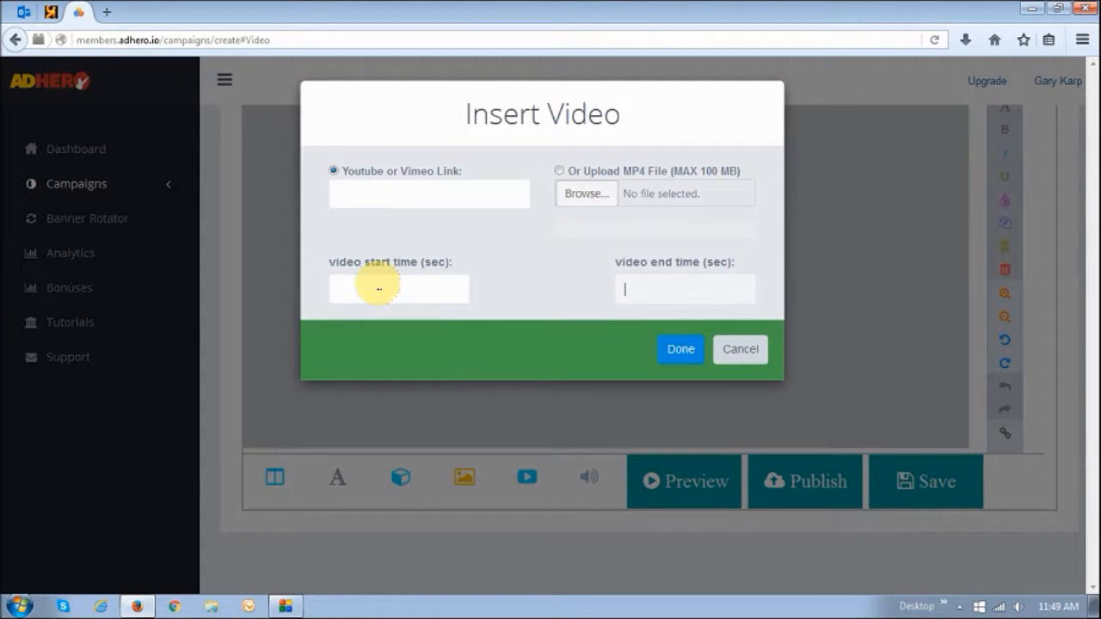
pyautogui.click(465, 196)
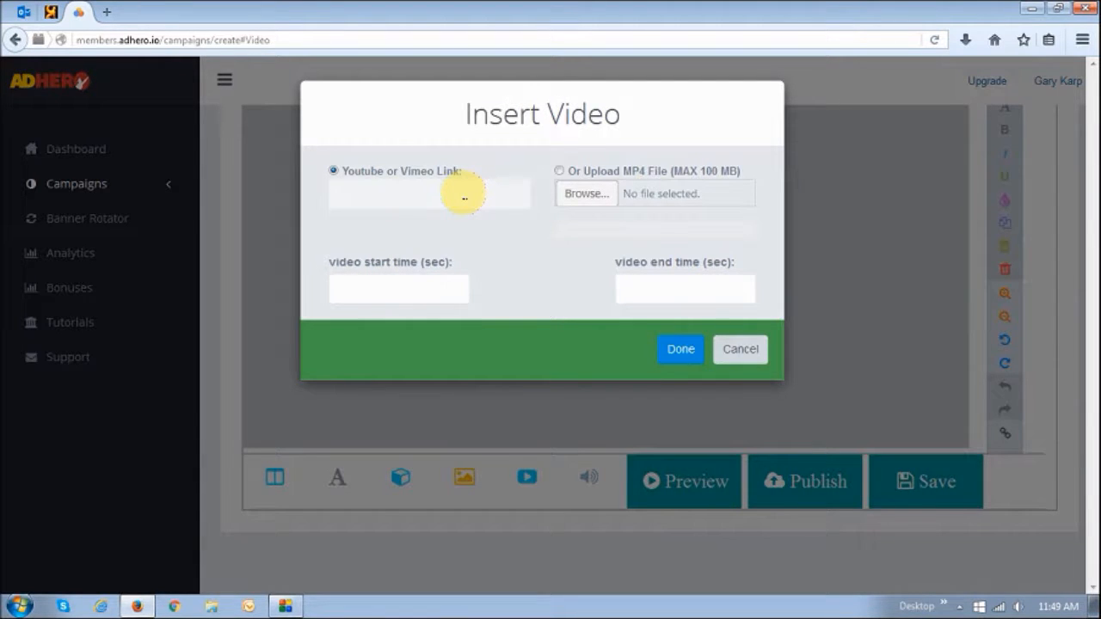
pyautogui.hotkey('ctrl', 'v')
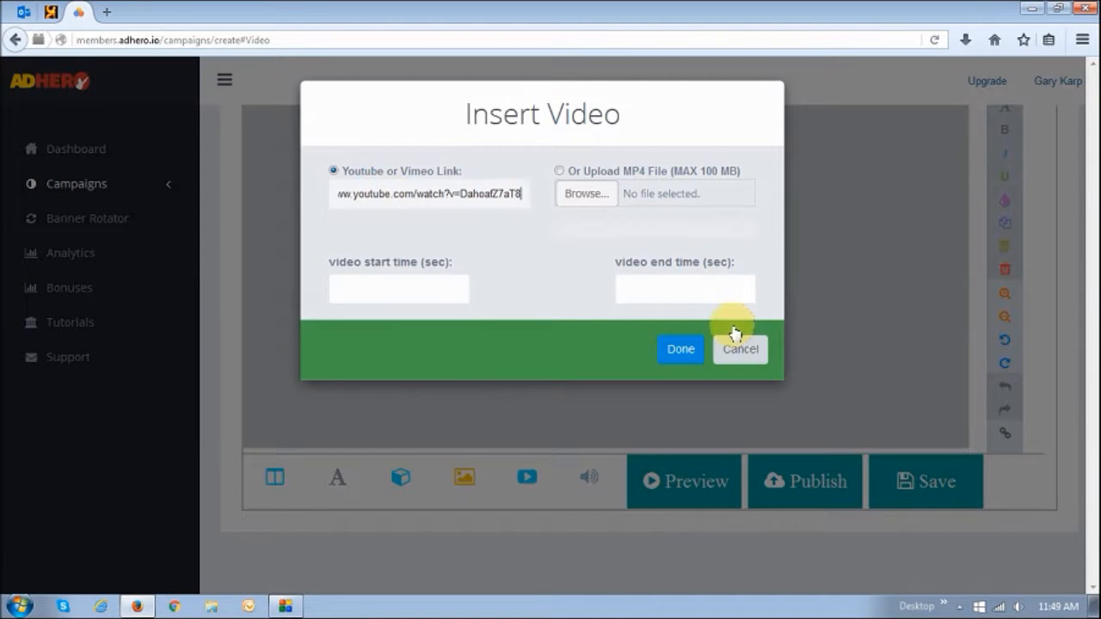
pyautogui.click(680, 348)
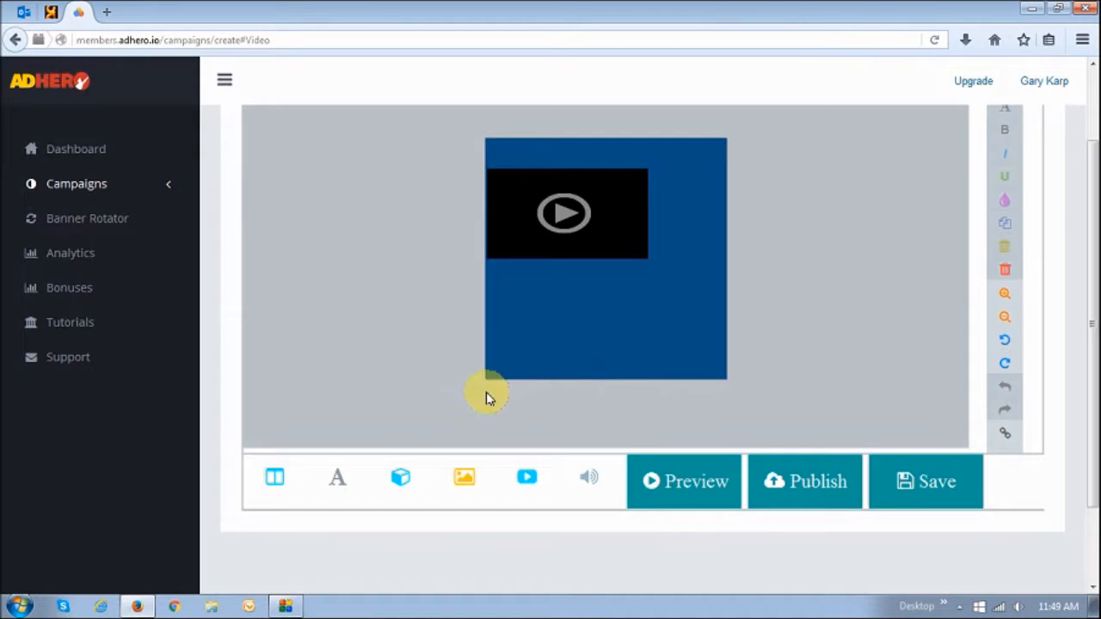
# Move the video to the banner's upper edge and enlarge it to span nearly the full banner width
pyautogui.scroll(2, 533, 361)
pyautogui.moveTo(569, 320); pyautogui.dragTo(565, 280)
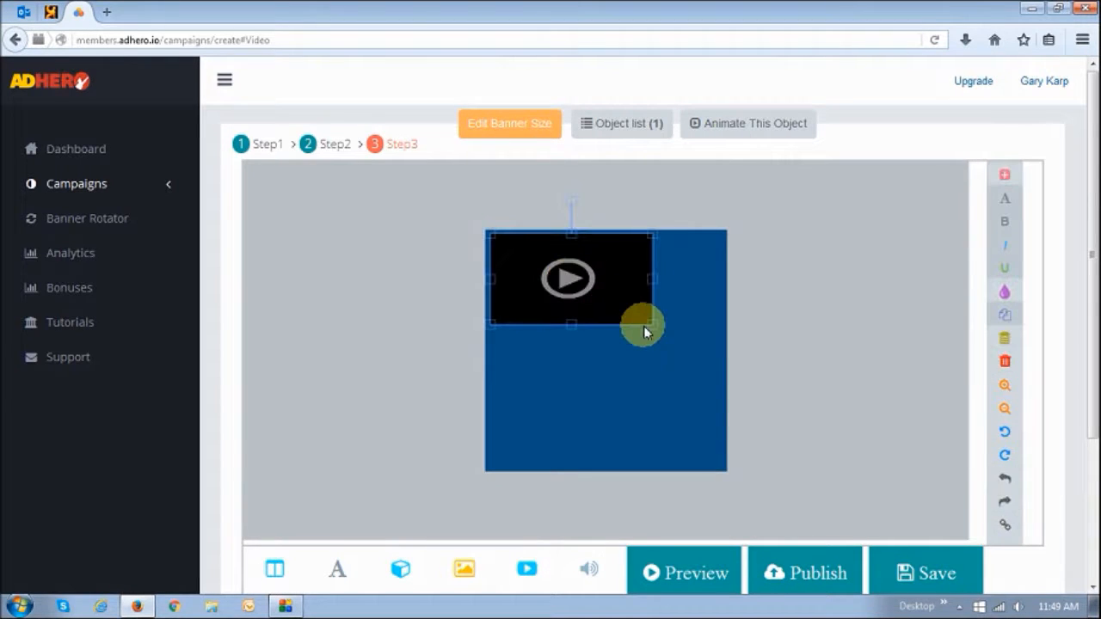
pyautogui.moveTo(645, 326); pyautogui.dragTo(721, 365)
pyautogui.click(457, 348)
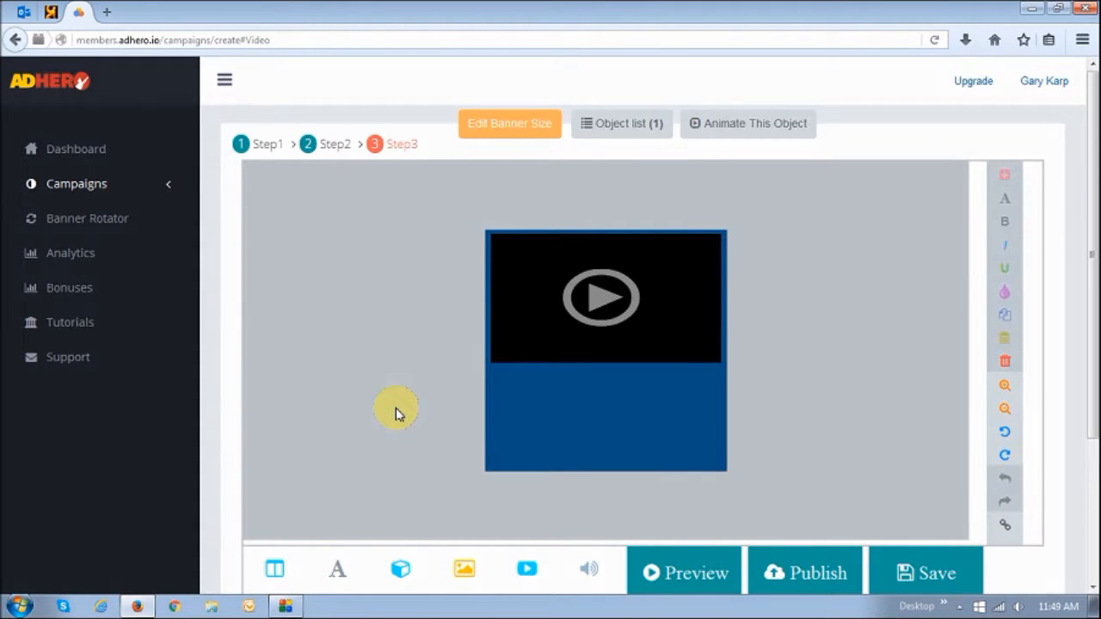
# Upload the man's portrait photo from the Ad Hero pictures folder as a banner image
pyautogui.scroll(-2, 396, 414)
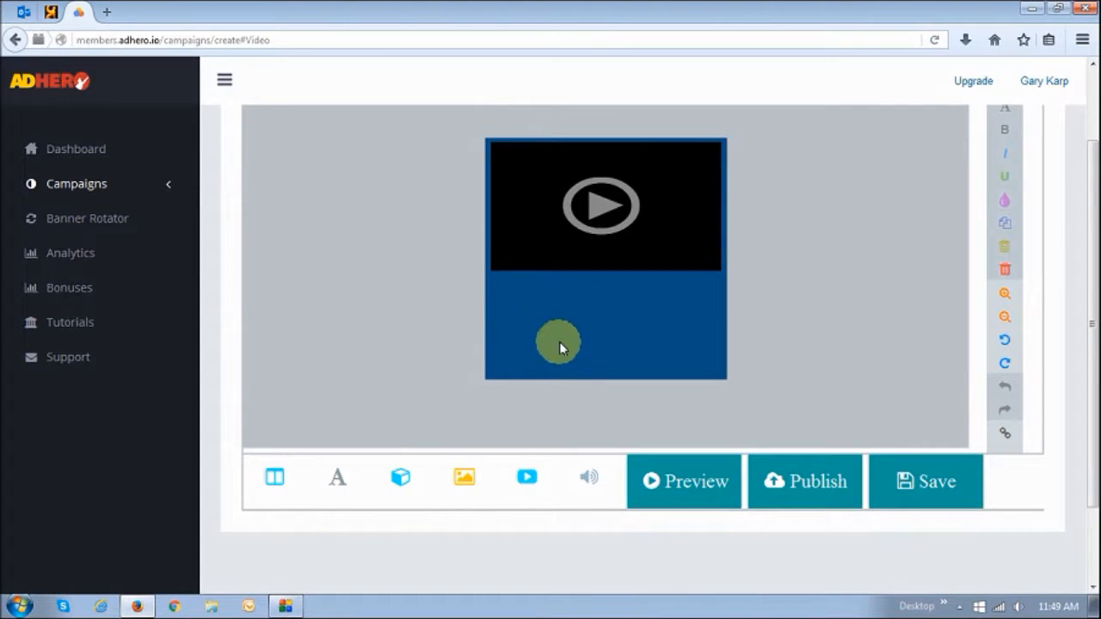
pyautogui.click(462, 482)
pyautogui.scroll(-2, 456, 469)
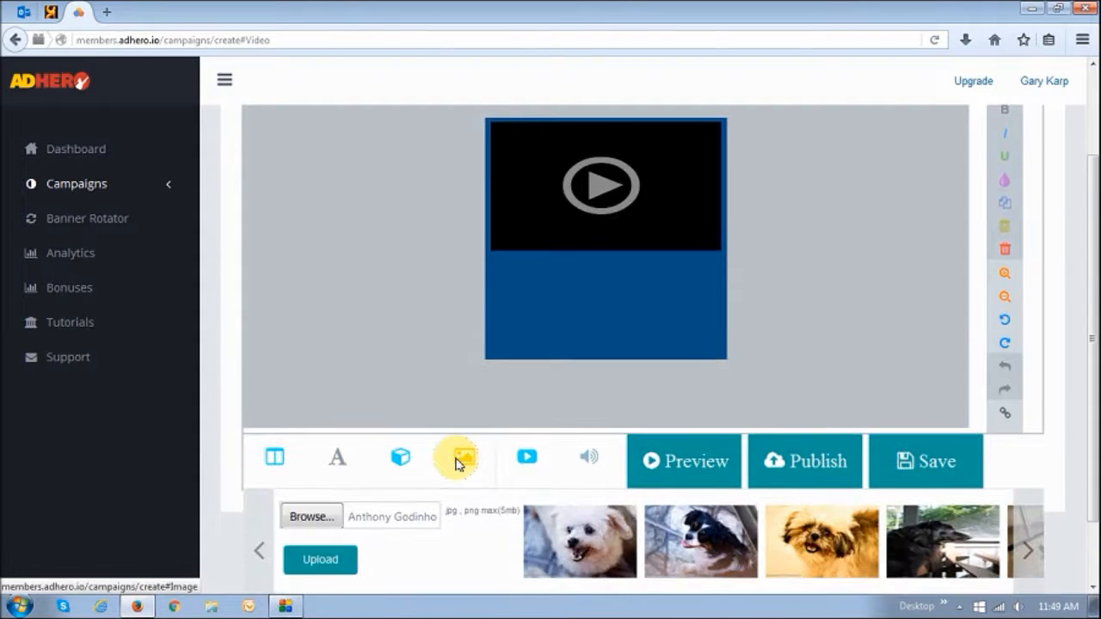
pyautogui.click(320, 445)
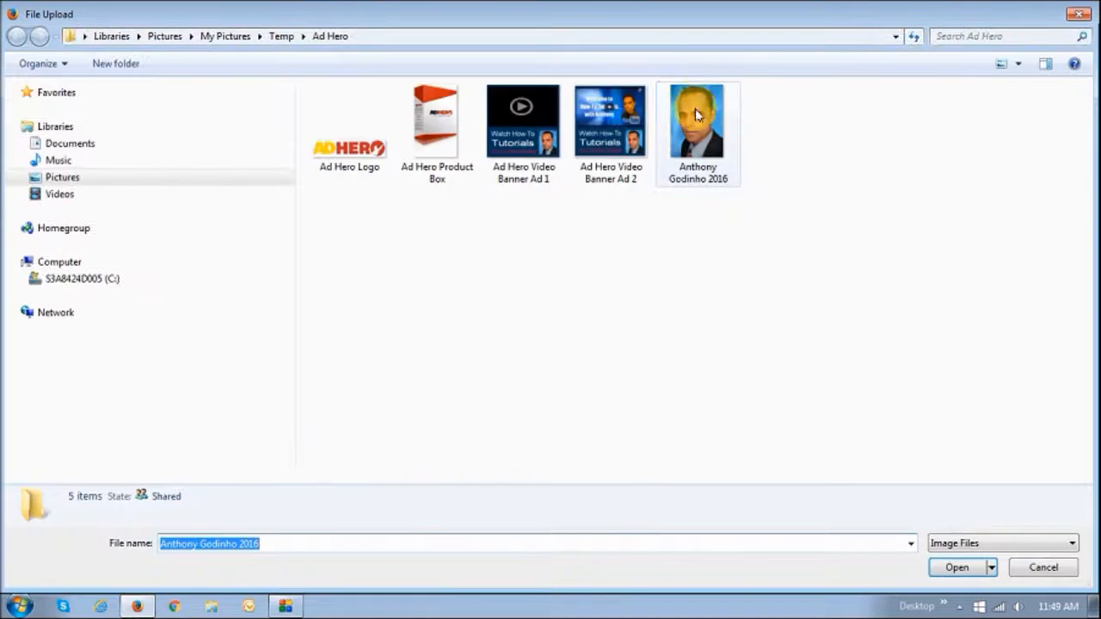
pyautogui.click(698, 129)
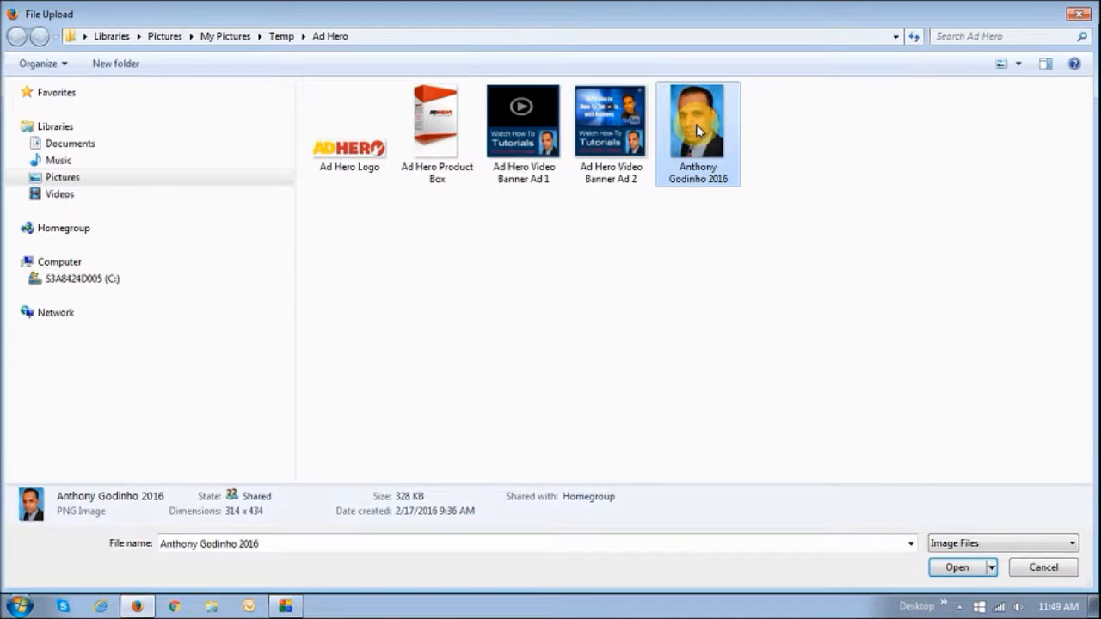
pyautogui.doubleClick(699, 129)
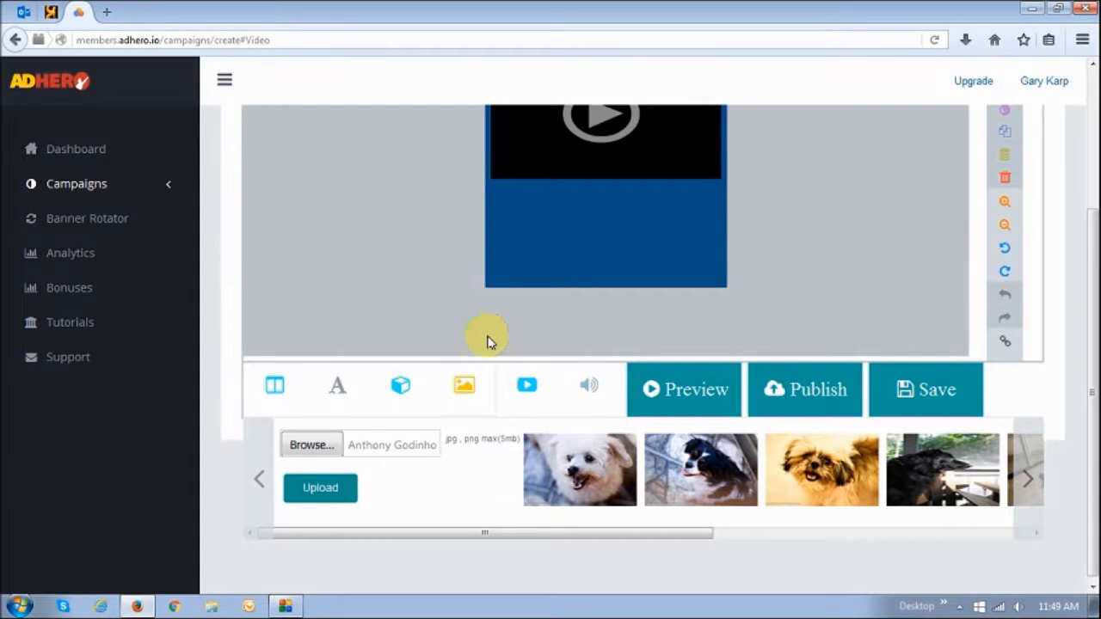
# Shrink the portrait photo and place it in the banner's lower-right corner, below the video
pyautogui.scroll(2, 450, 344)
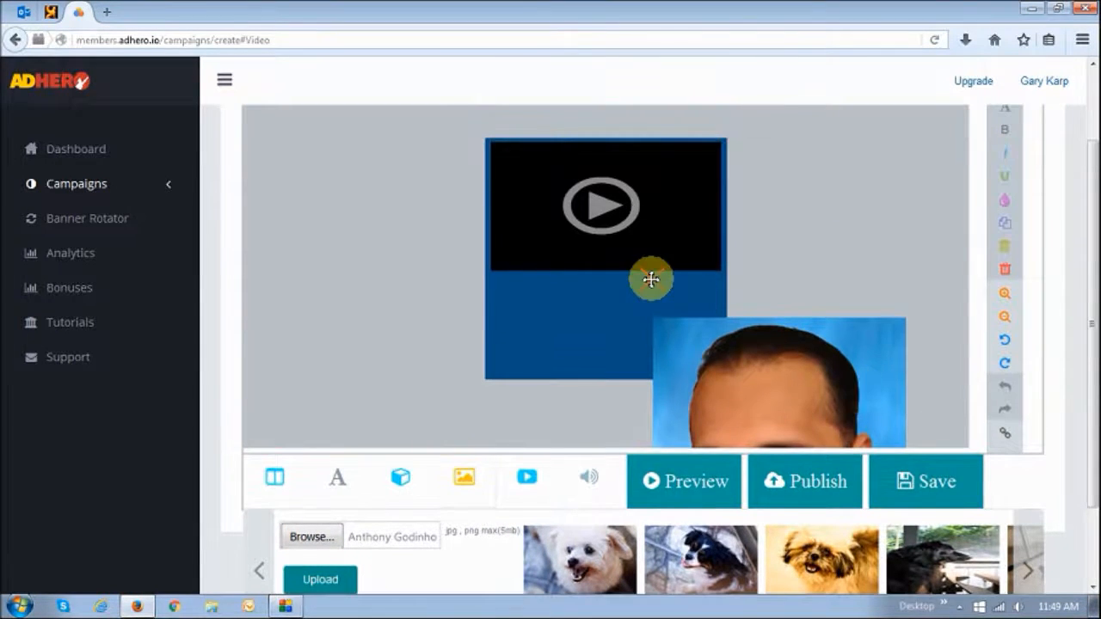
pyautogui.moveTo(651, 280); pyautogui.dragTo(585, 165)
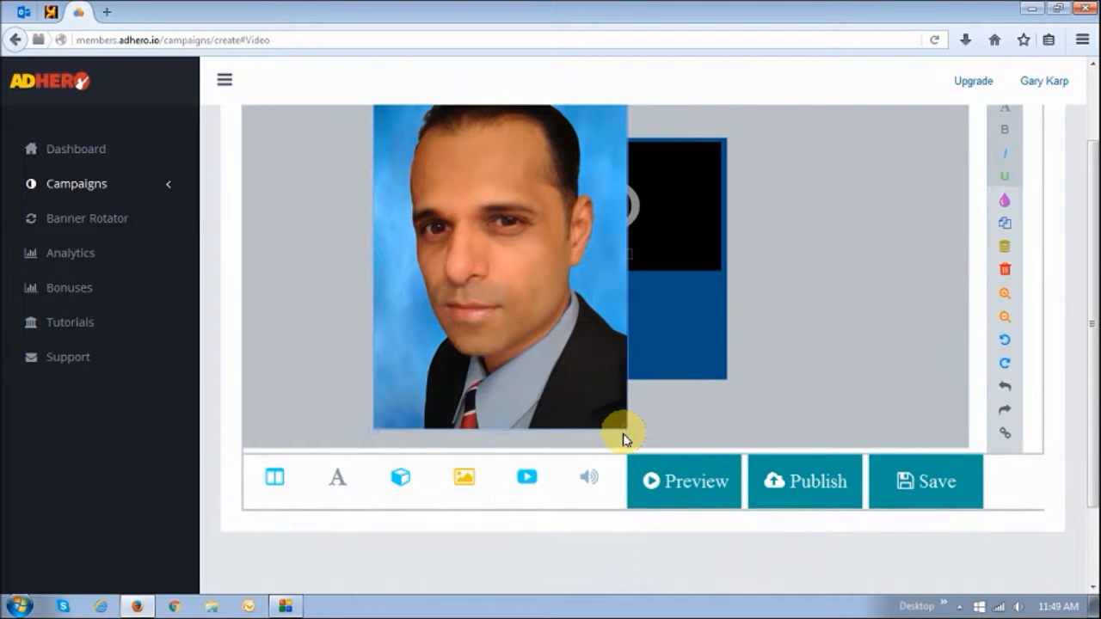
pyautogui.moveTo(629, 430); pyautogui.dragTo(668, 351)
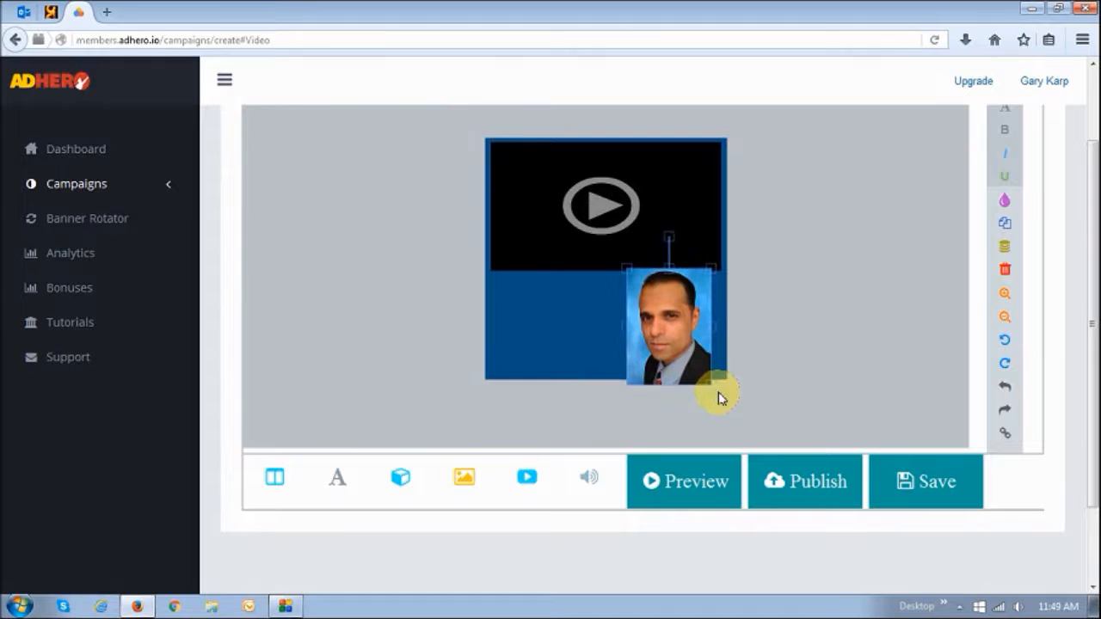
pyautogui.moveTo(715, 386); pyautogui.dragTo(709, 341)
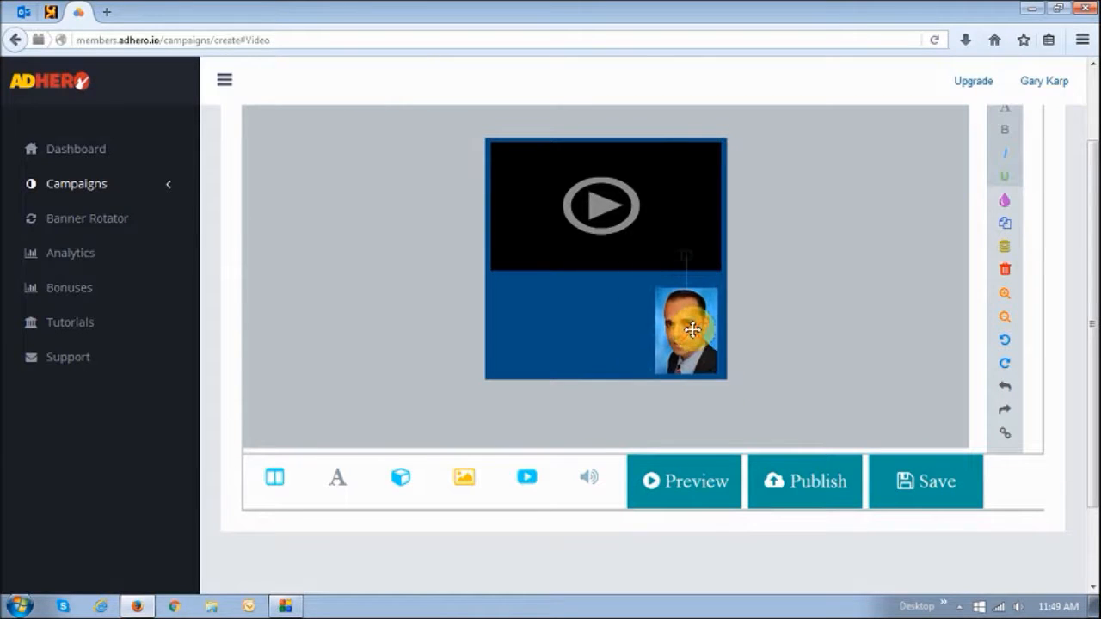
pyautogui.click(761, 317)
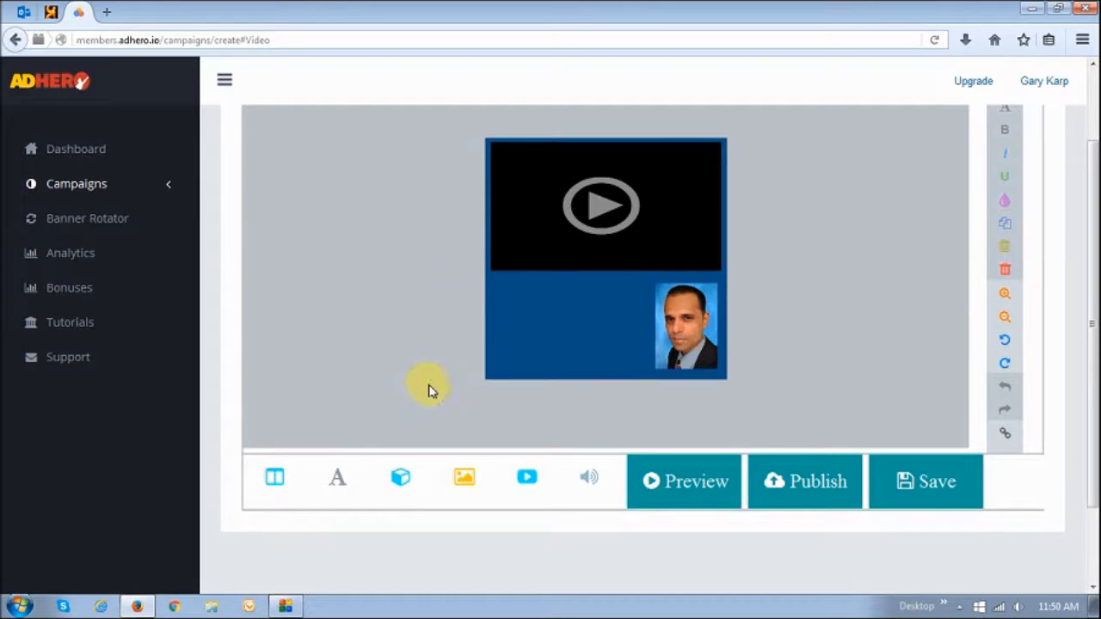
# Add a text field below the video, beside the portrait photo, and set its font to Arial
pyautogui.click(337, 477)
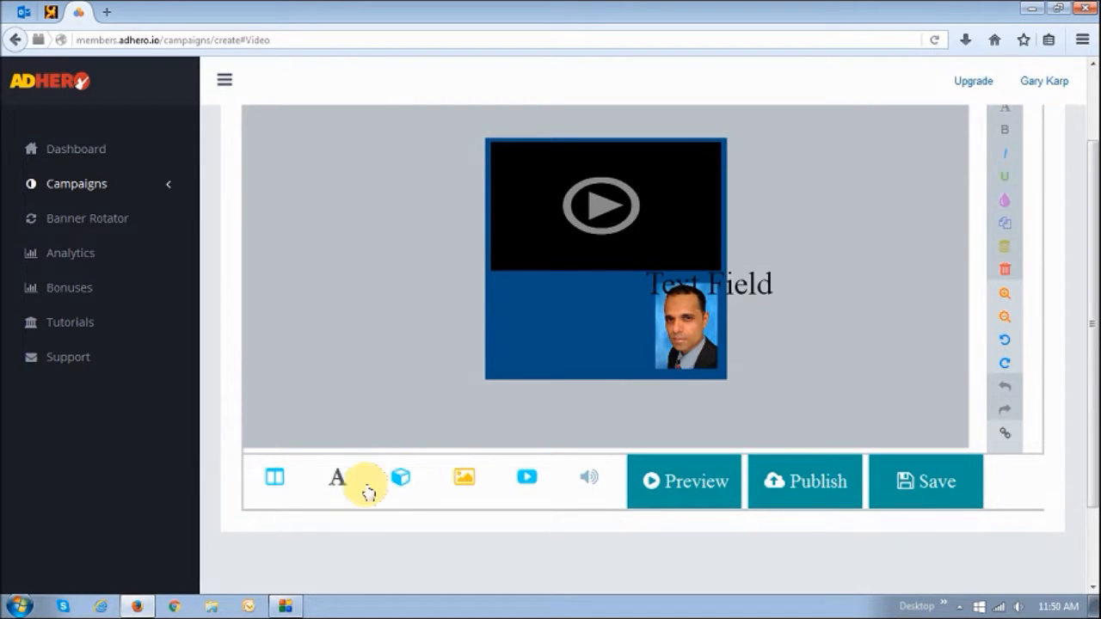
pyautogui.moveTo(731, 284); pyautogui.dragTo(583, 303)
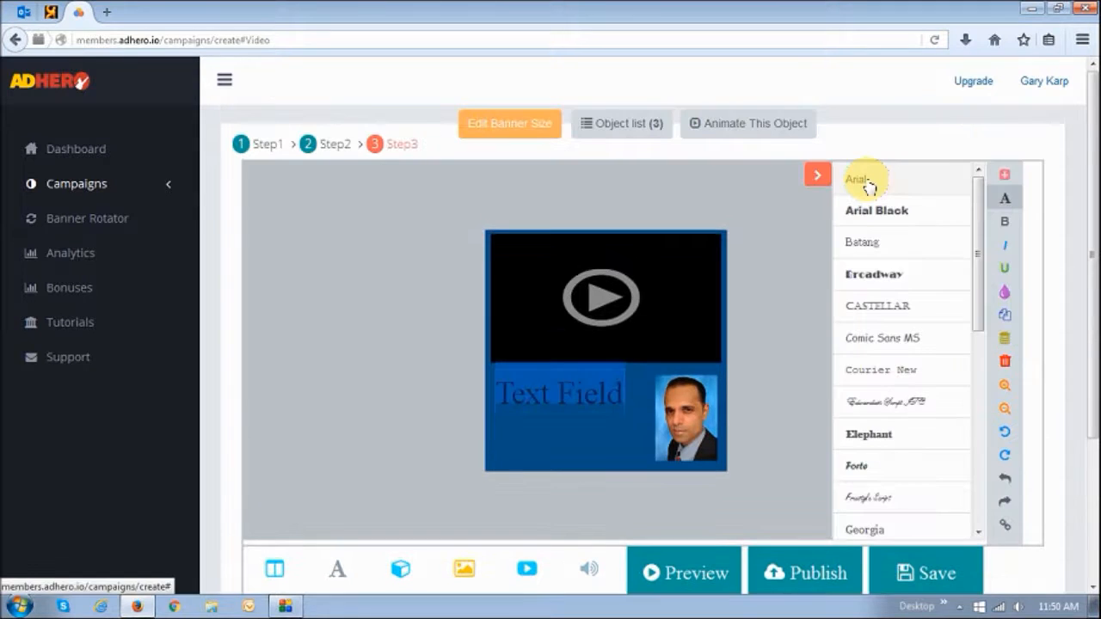
pyautogui.click(864, 183)
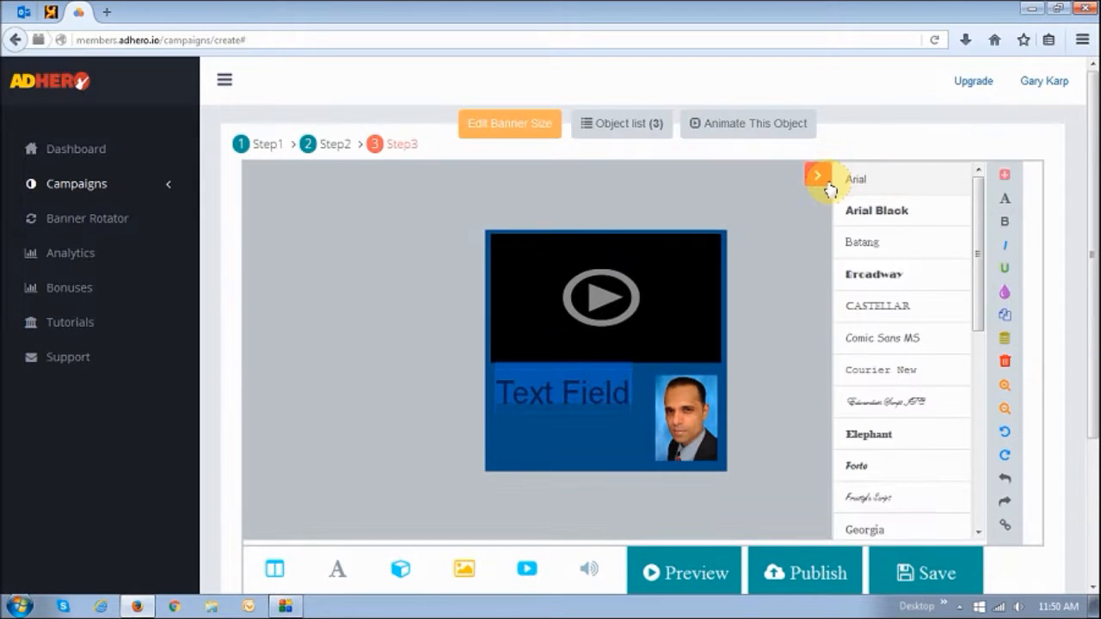